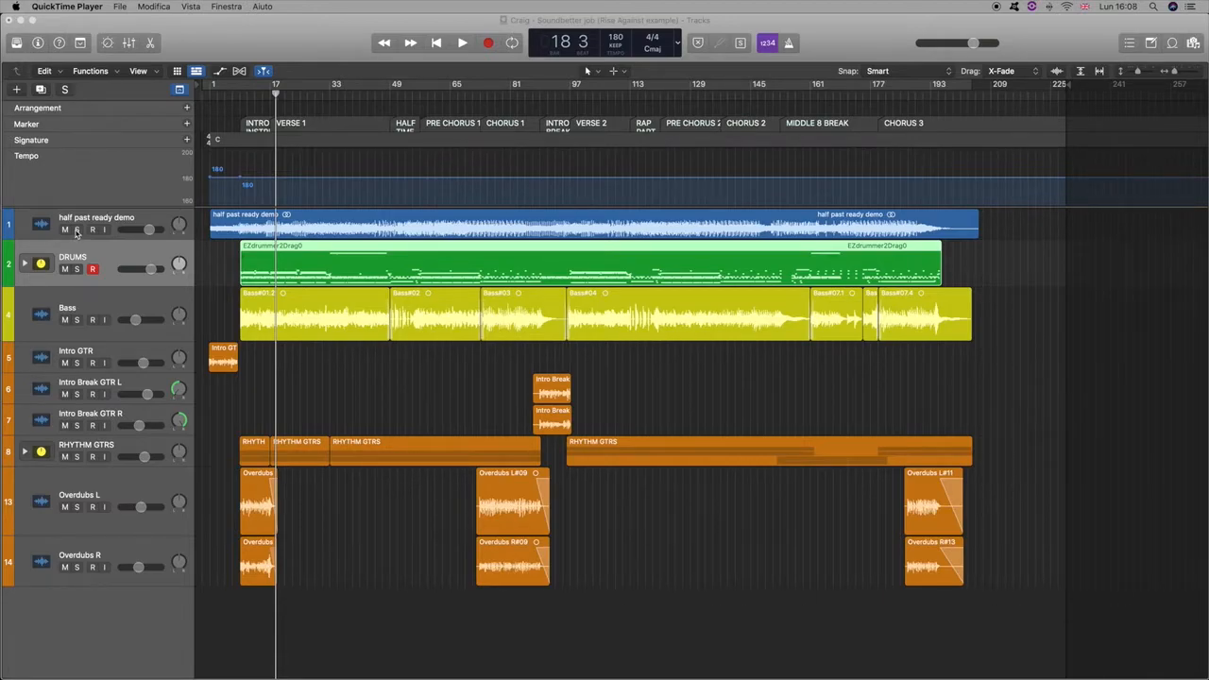
# Solo the half past ready demo track, play it from the start of the song, stop playback and turn the solo off
pyautogui.click(77, 230)
pyautogui.press('Return')
pyautogui.press('space')
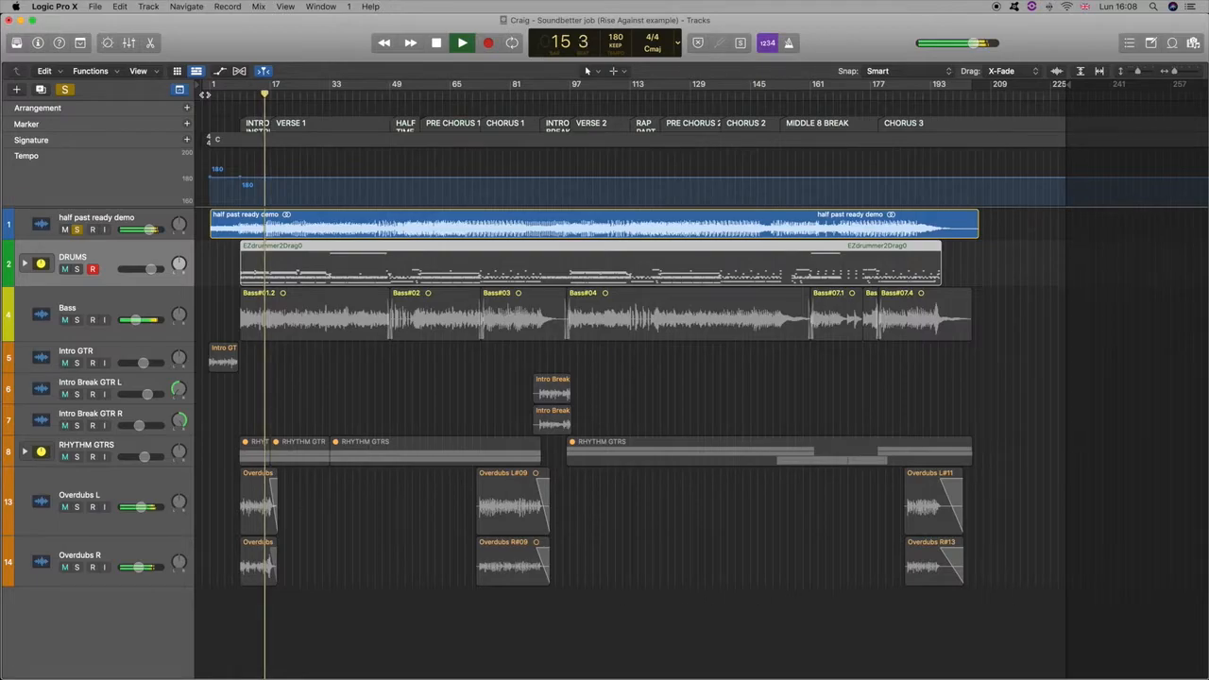
pyautogui.press('space')
pyautogui.click(65, 89)
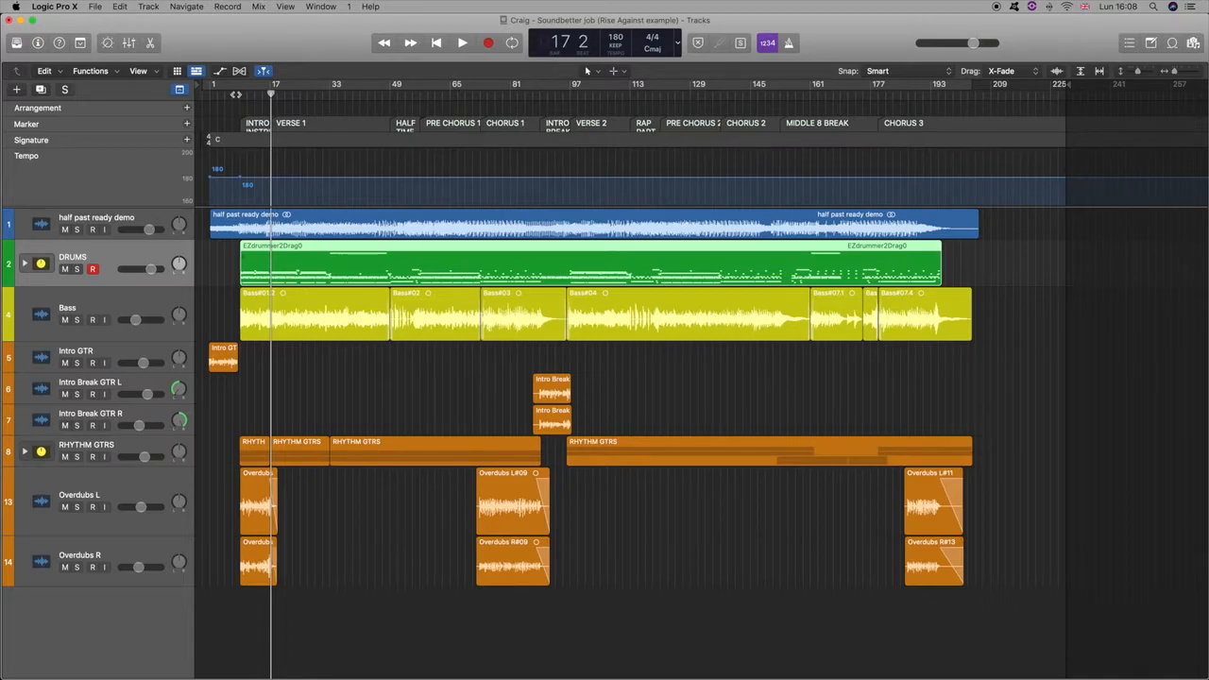
# Move the playhead to bar 9, switch to EZdrummer and reposition its window higher over the arrangement
pyautogui.click(240, 95)
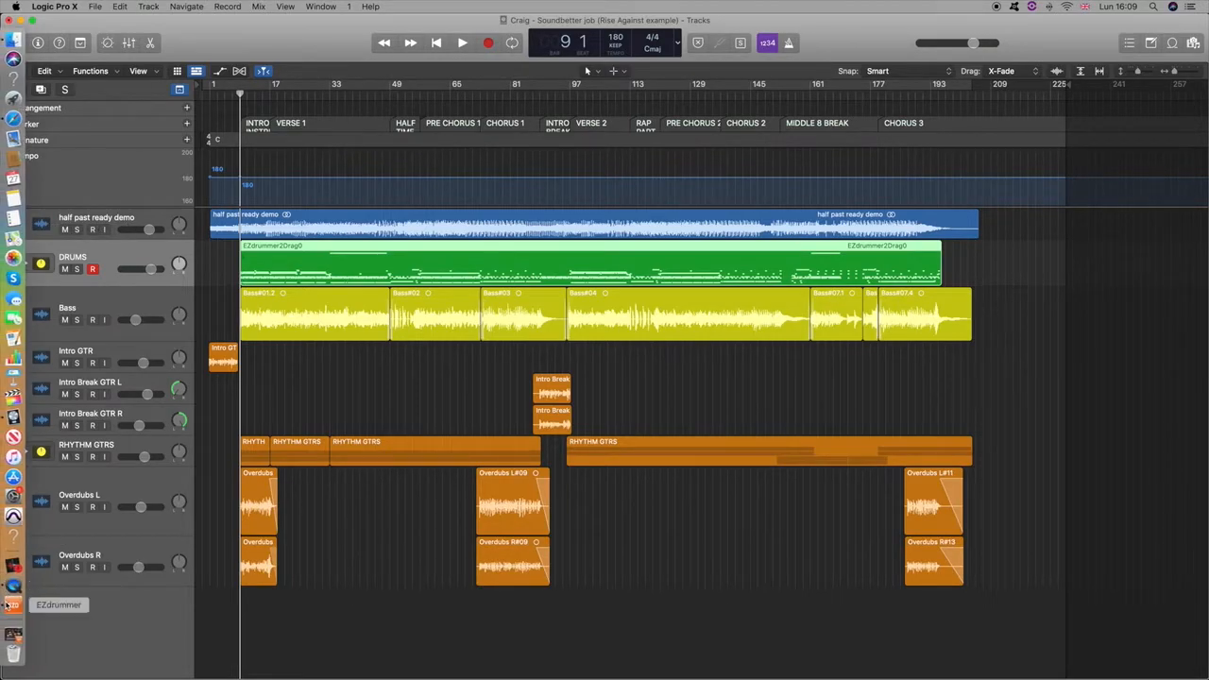
pyautogui.click(13, 605)
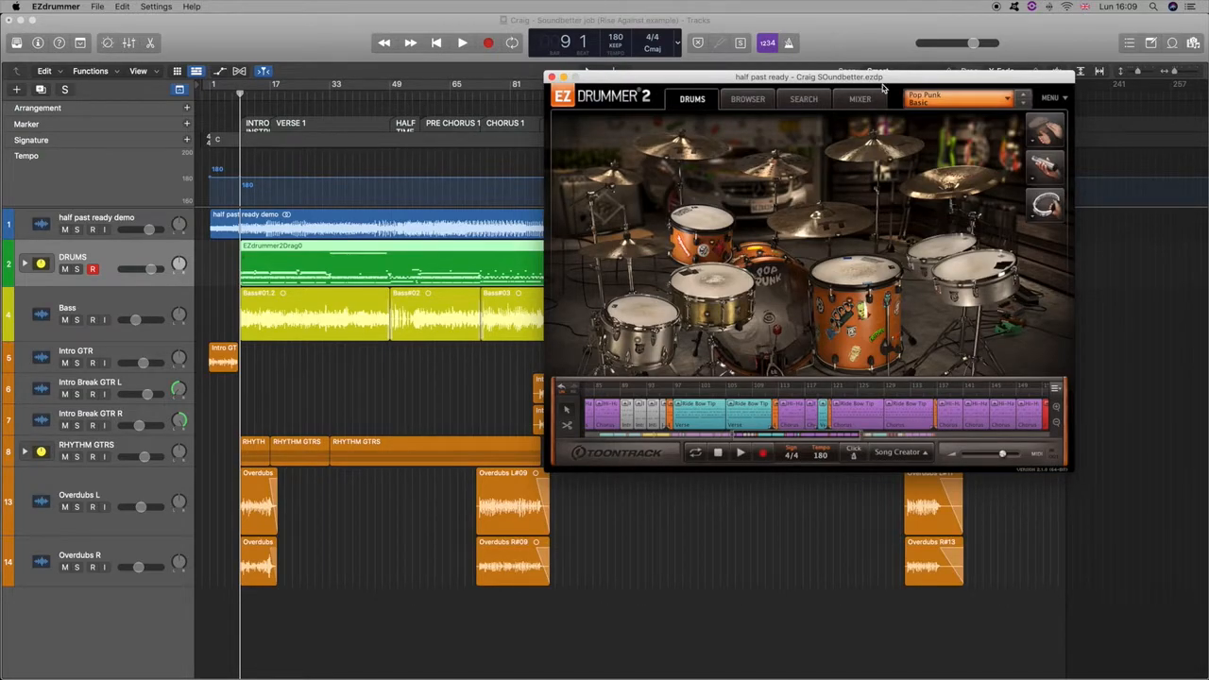
pyautogui.moveTo(877, 76); pyautogui.dragTo(783, 20)
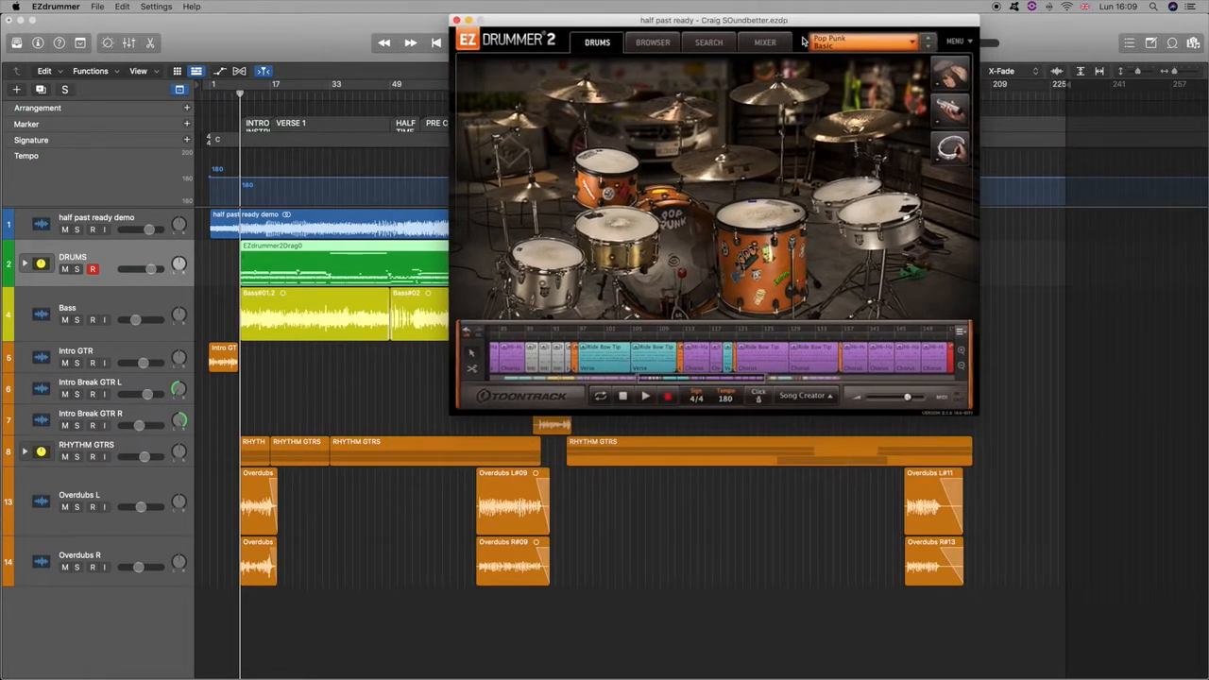
# View the available drum kit libraries and close the list while keeping the Pop Punk Basic kit
pyautogui.click(905, 48)
pyautogui.moveTo(884, 63)
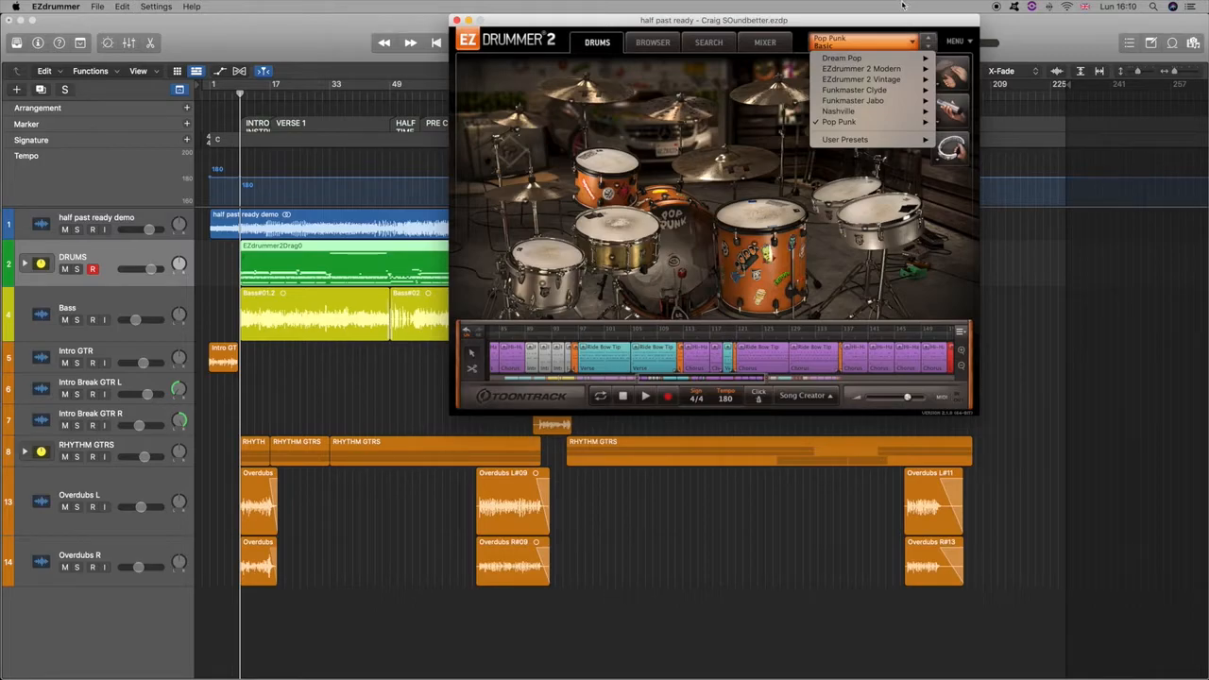
pyautogui.moveTo(875, 126)
pyautogui.click(793, 191)
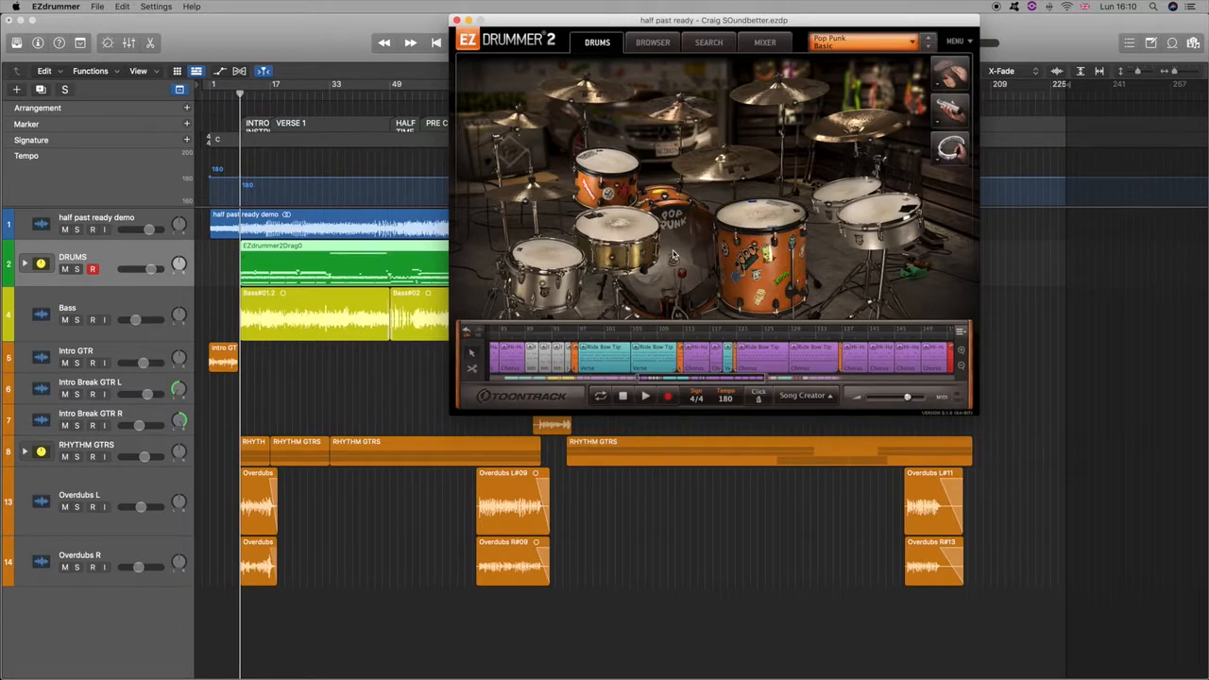
# Audition the Pop Punk kick drums, including the 16x22" Ludwig Stainless Steel, and return to the 15x24" SJC Custom Maple
pyautogui.click(664, 199)
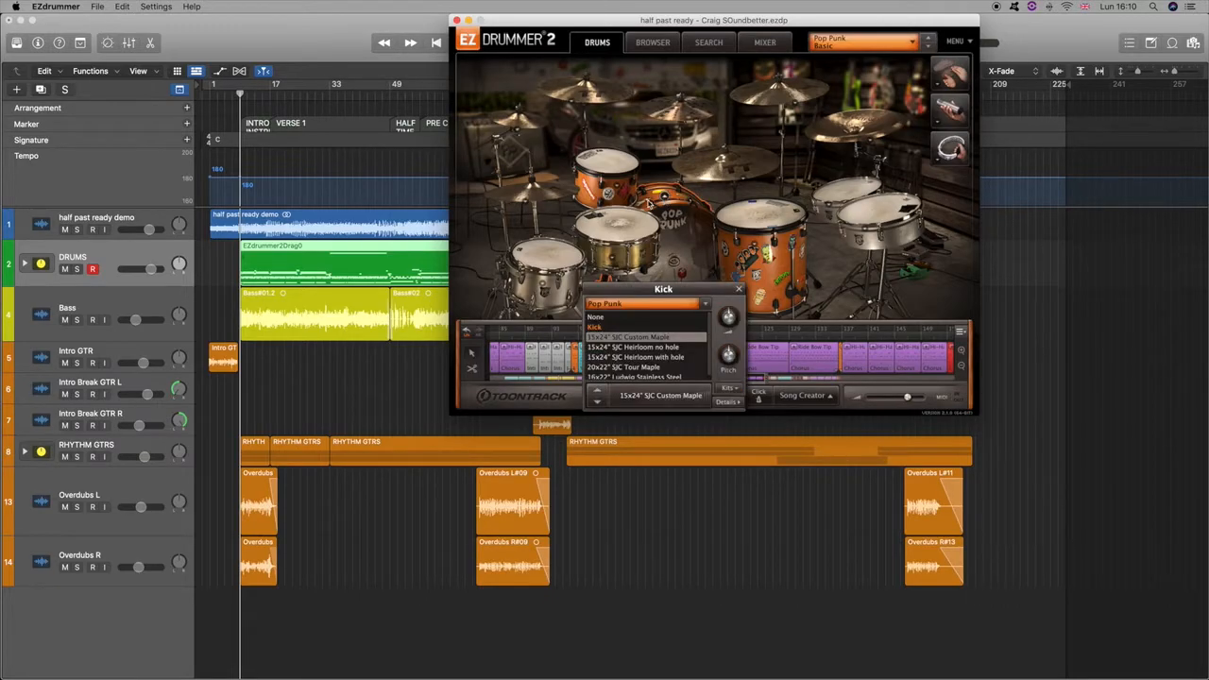
pyautogui.click(647, 348)
pyautogui.click(648, 357)
pyautogui.click(648, 368)
pyautogui.click(648, 376)
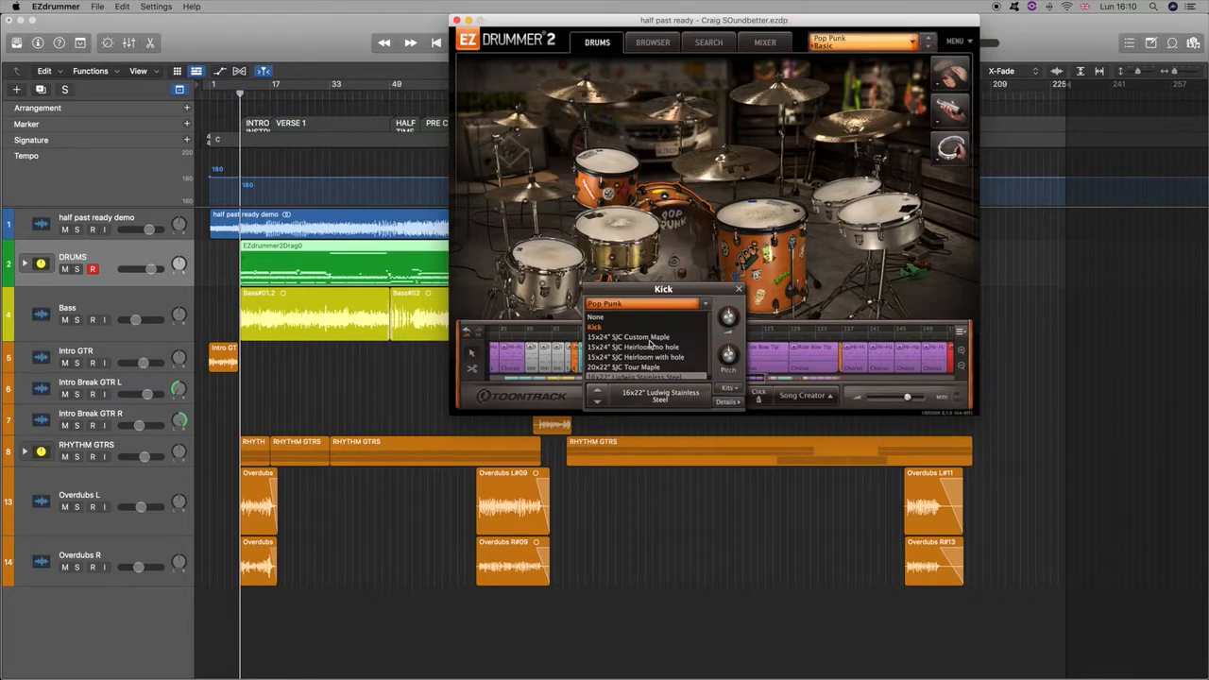
pyautogui.click(649, 366)
pyautogui.click(647, 335)
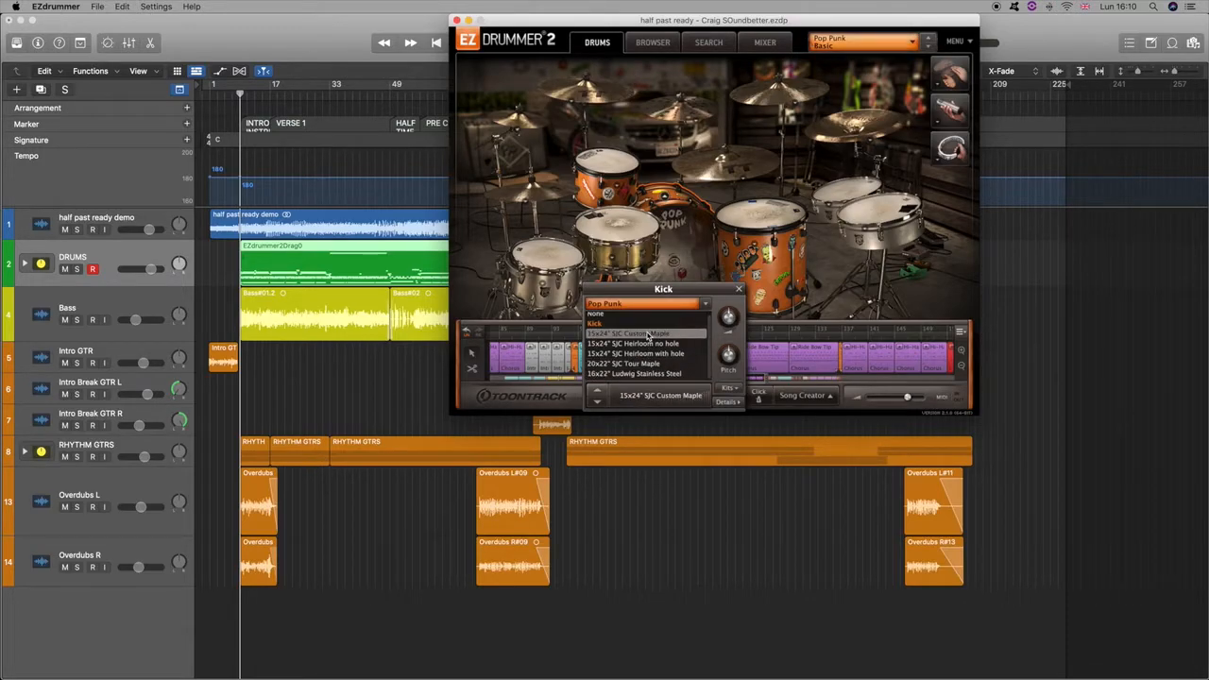
pyautogui.click(739, 288)
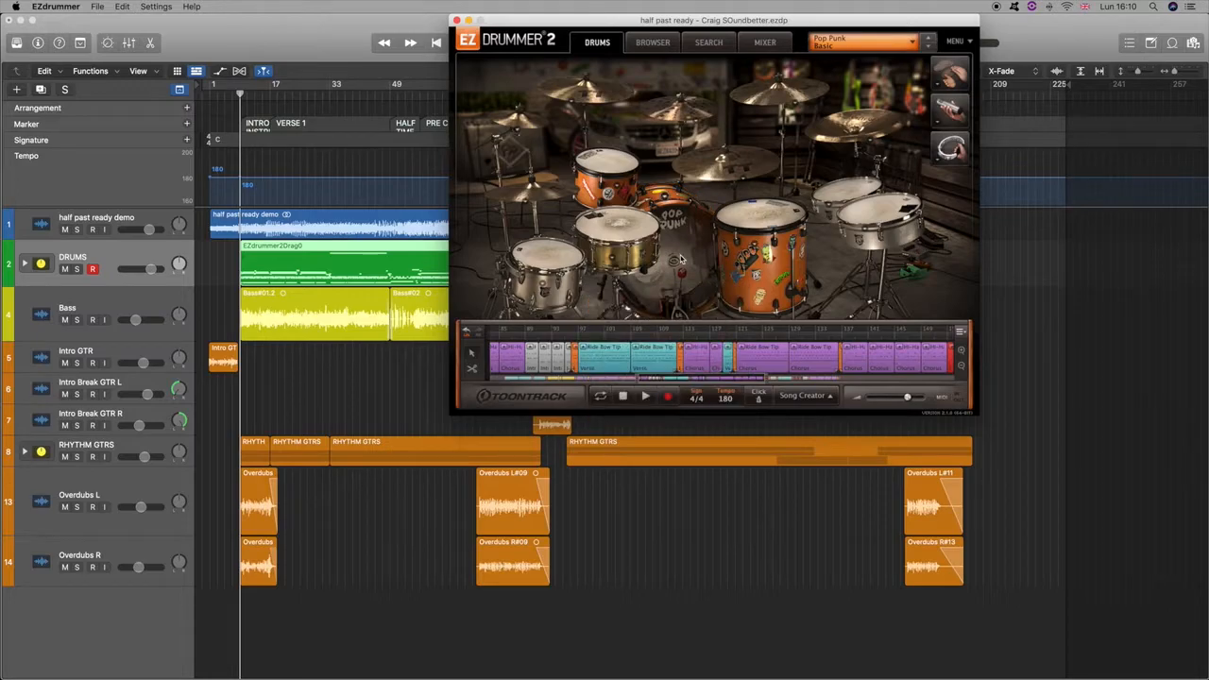
# Set the snare to the 7x14" SJC Titanium and close its settings
pyautogui.click(612, 257)
pyautogui.scroll(-4, 604, 334)
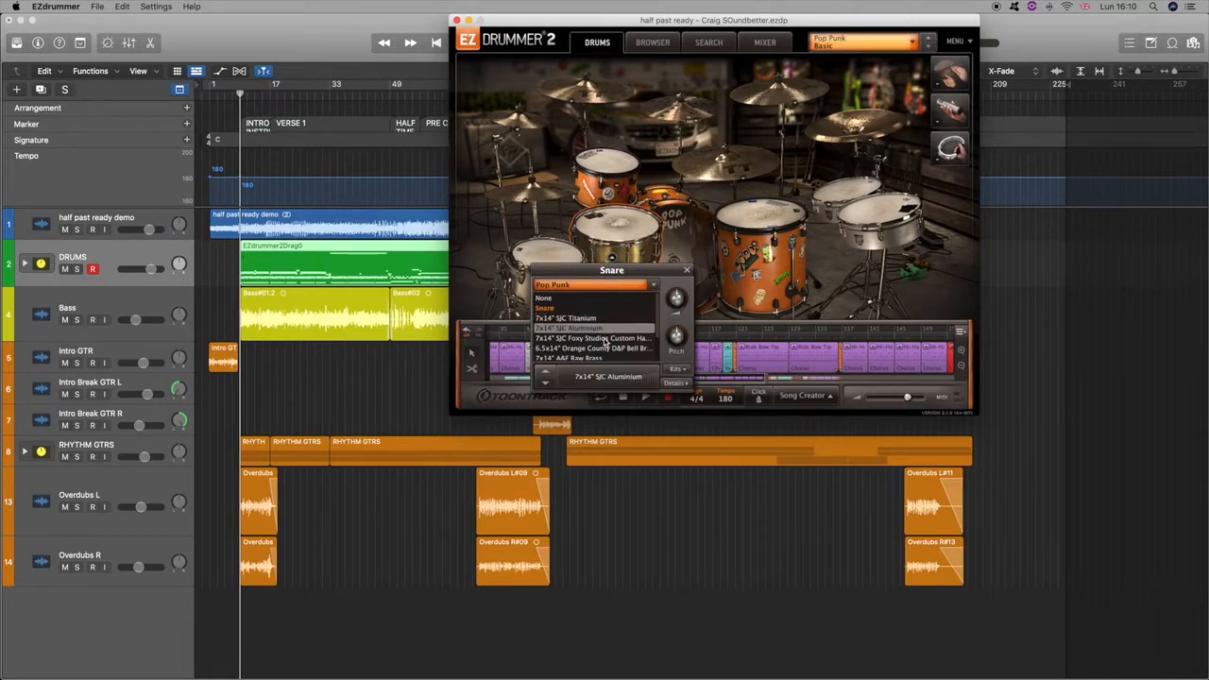
pyautogui.click(599, 319)
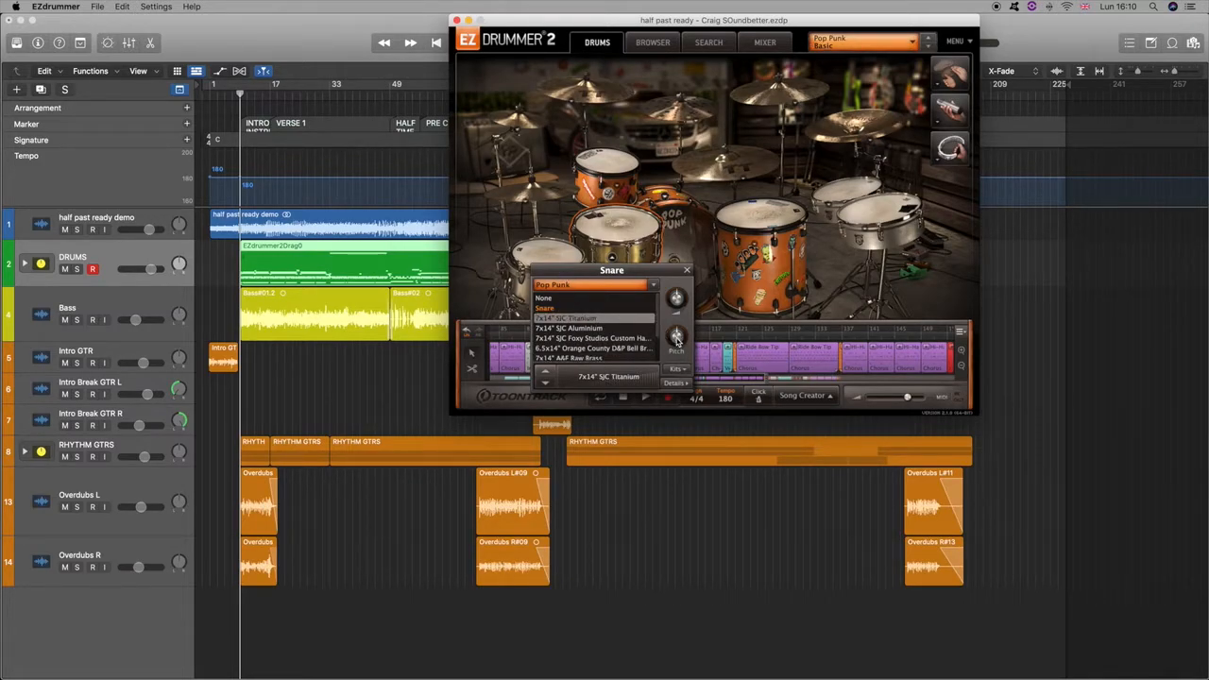
pyautogui.click(687, 273)
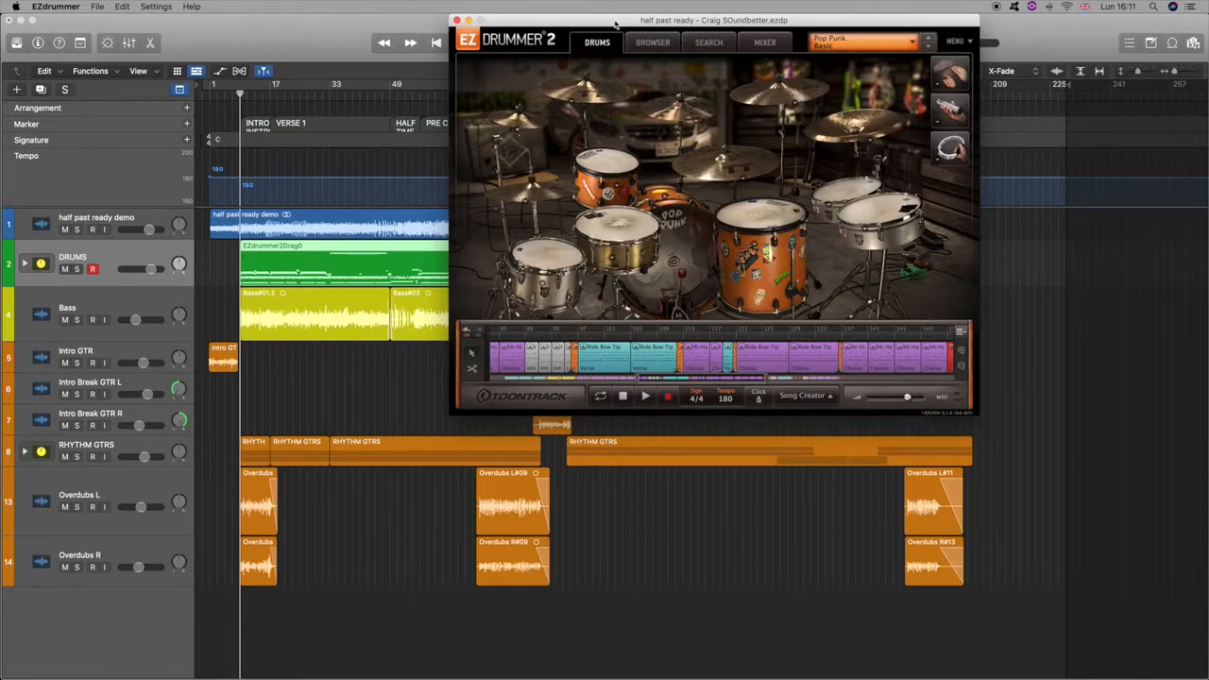
# Clear the existing beat from the groove search's MIDI drop zone
pyautogui.click(713, 47)
pyautogui.rightClick(542, 124)
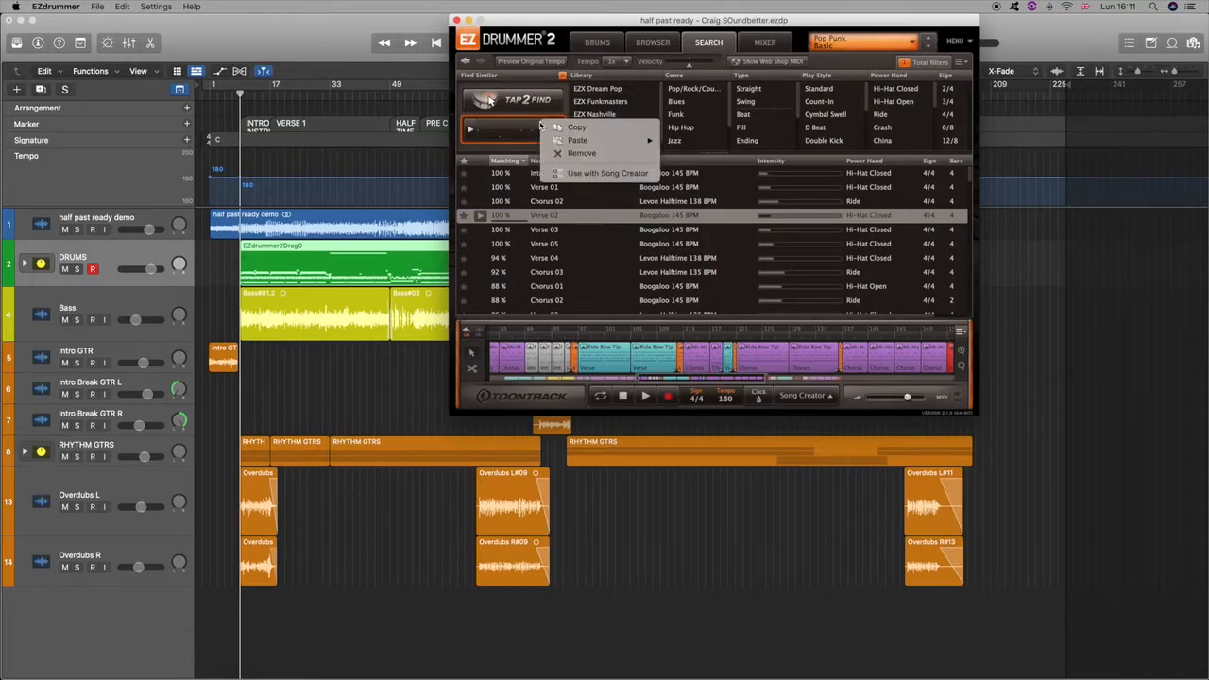
pyautogui.click(572, 140)
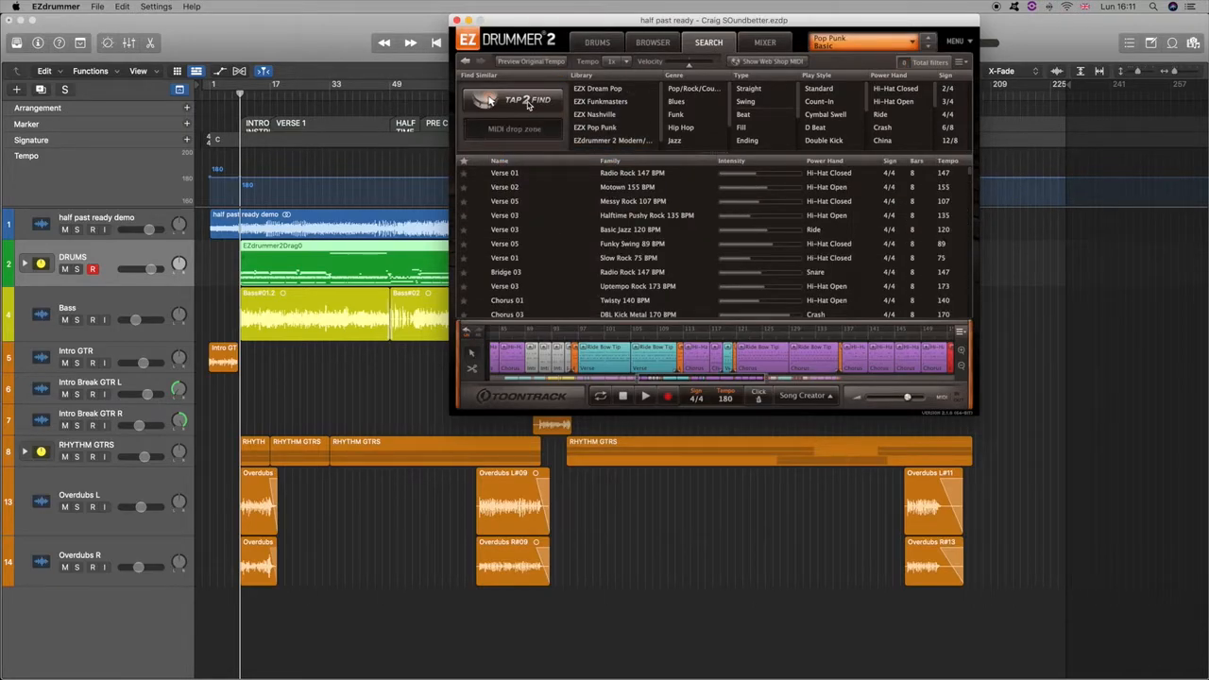
# Find matching grooves with Tap2Find by tapping a kick and snare beat, quantized to 1/8, and show the results
pyautogui.click(527, 101)
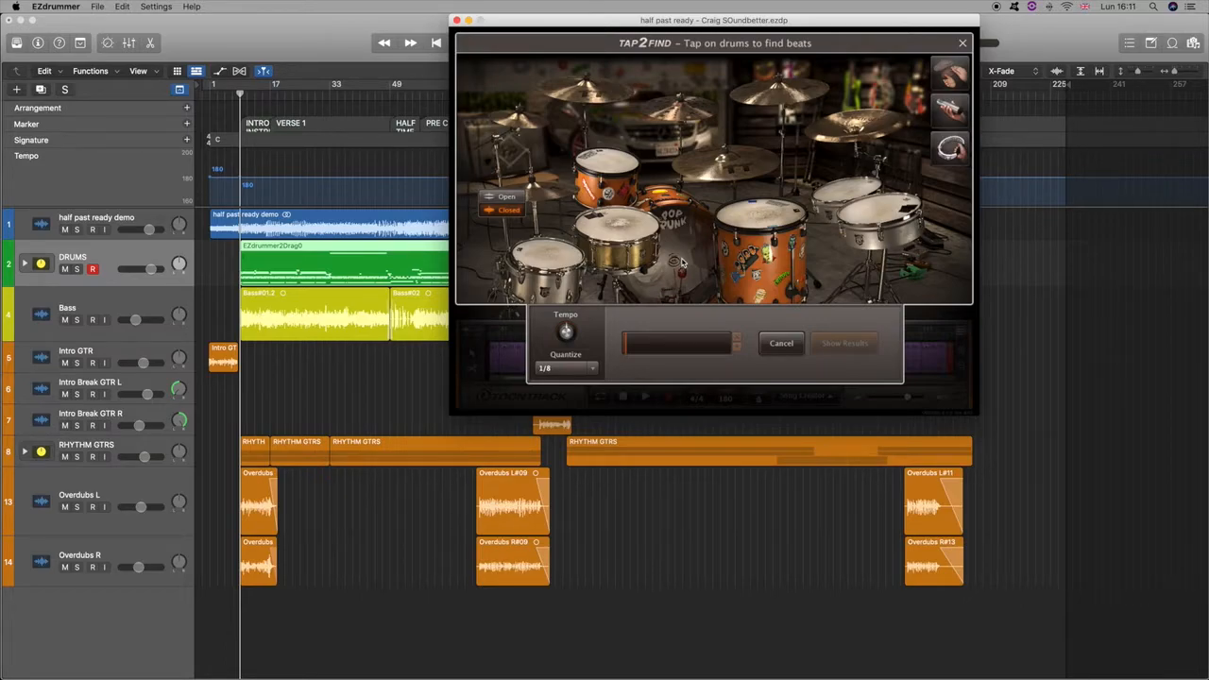
pyautogui.click(680, 267)
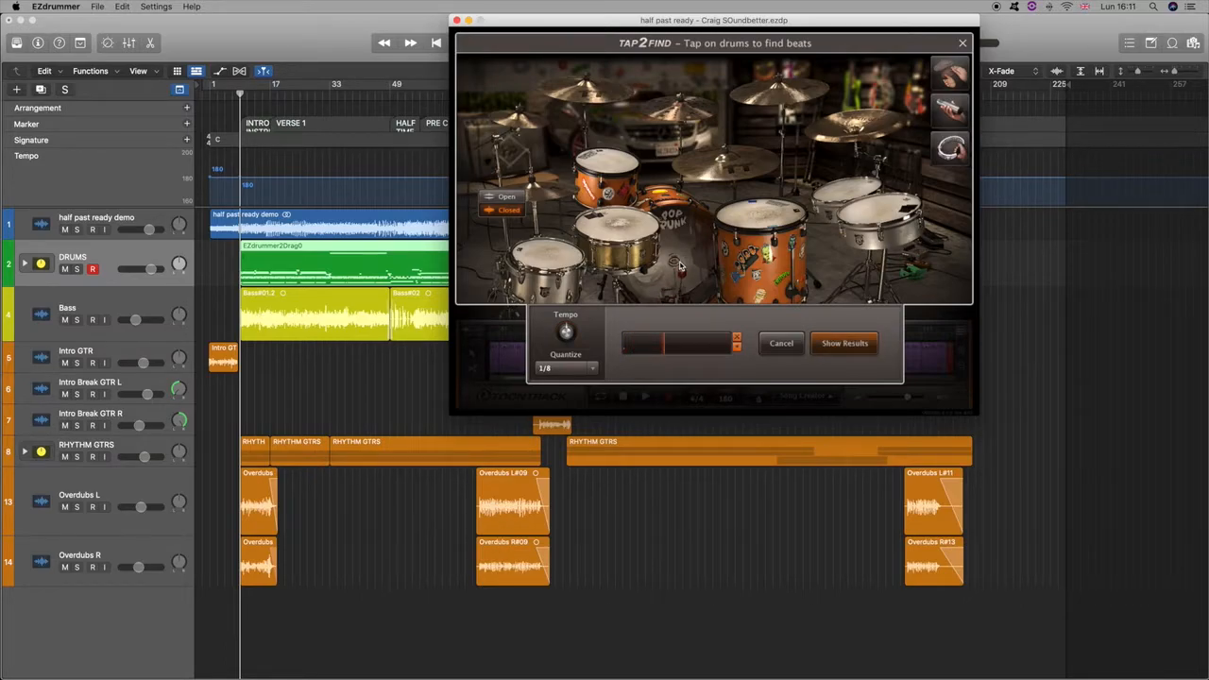
pyautogui.click(661, 266)
pyautogui.click(625, 224)
pyautogui.click(626, 224)
pyautogui.click(838, 345)
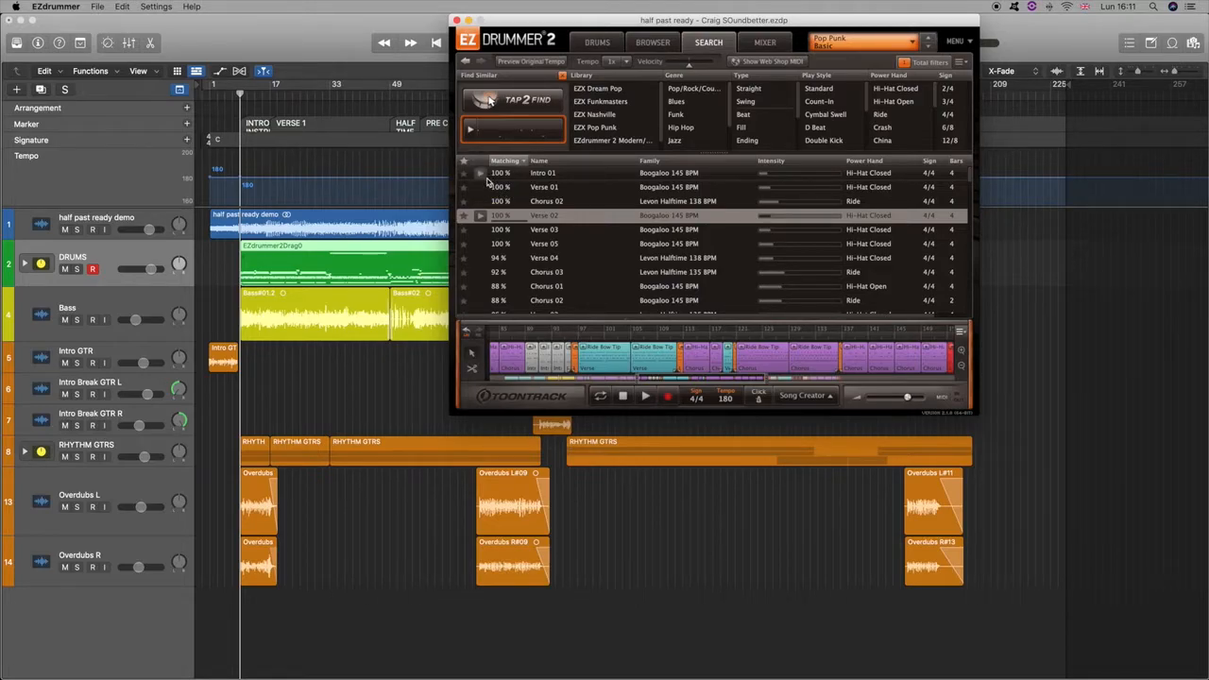
# Audition the matching grooves Intro 01, Verse 01, Chorus 02, Verse 02, Verse 04 and Chorus 01, and look through further matches
pyautogui.click(480, 175)
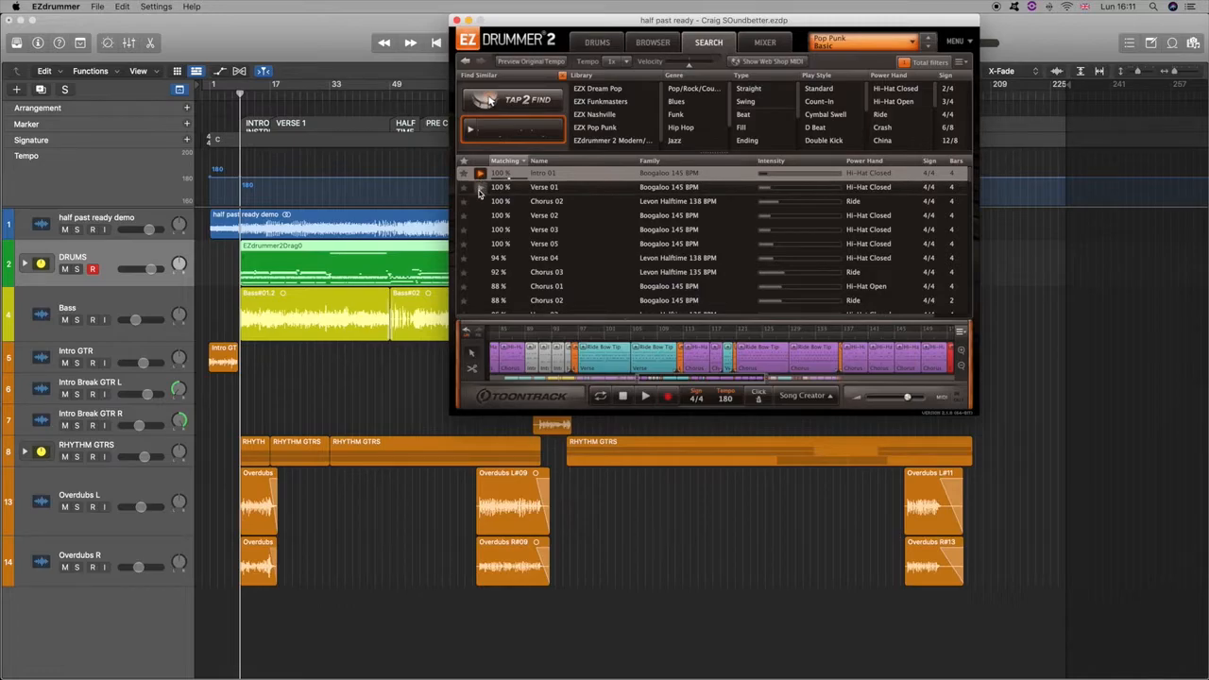
pyautogui.click(480, 188)
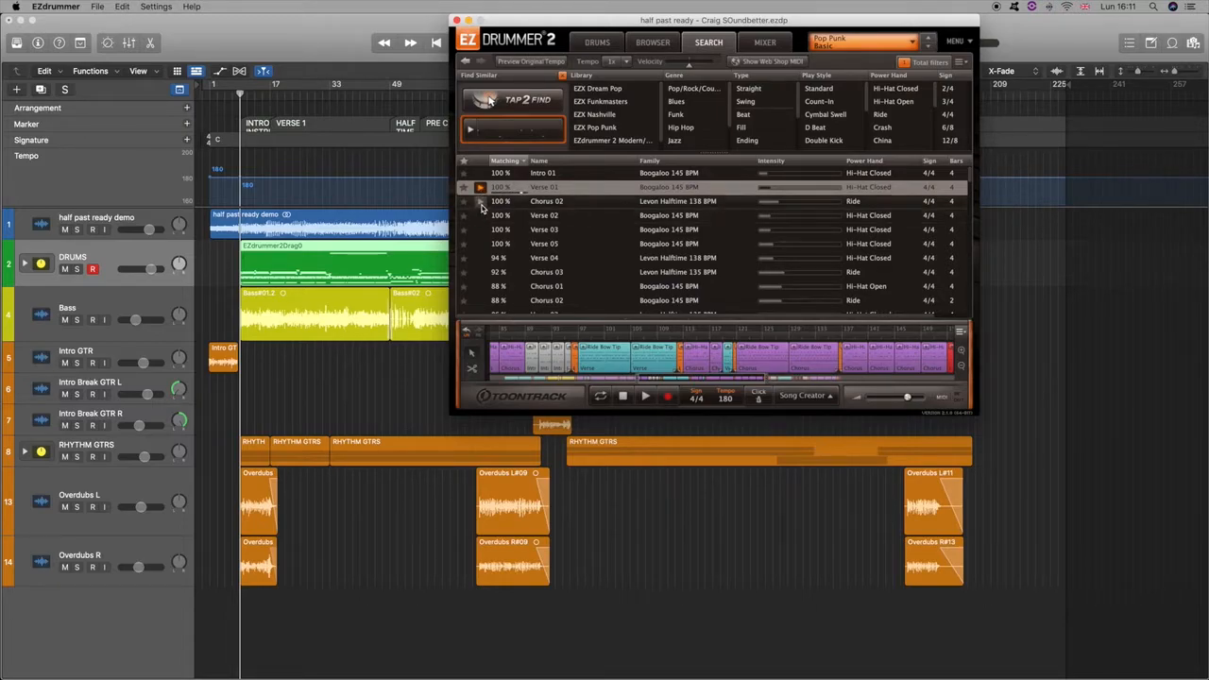
pyautogui.click(480, 202)
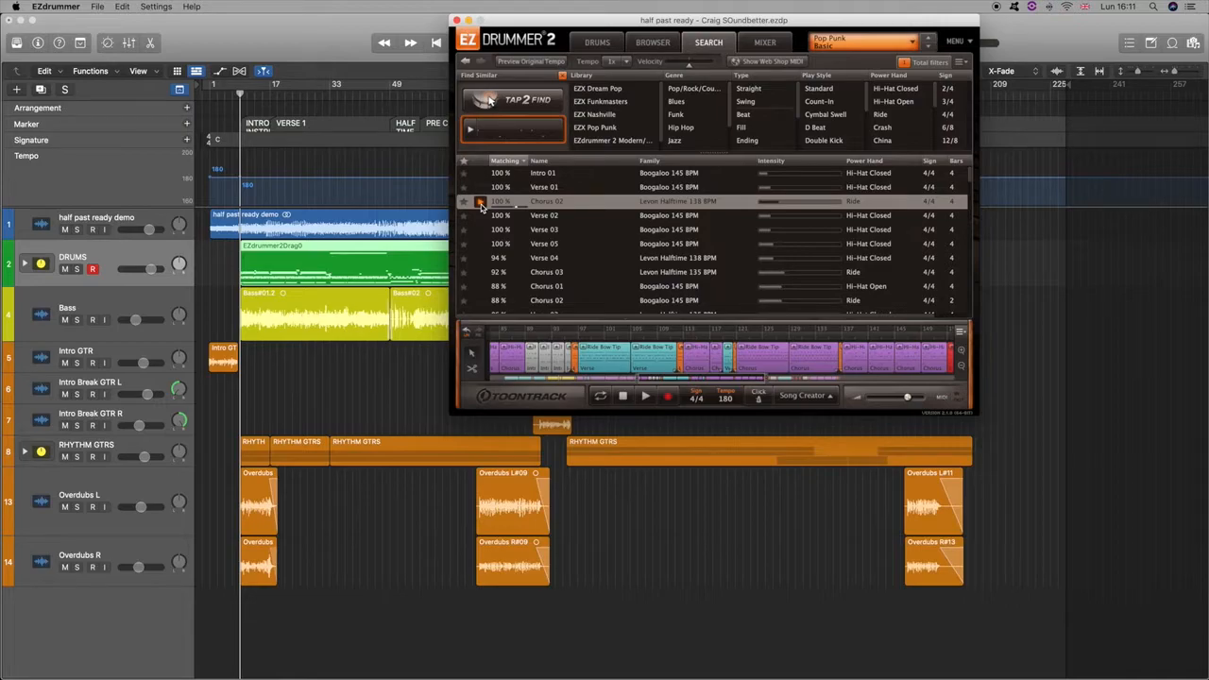
pyautogui.click(480, 215)
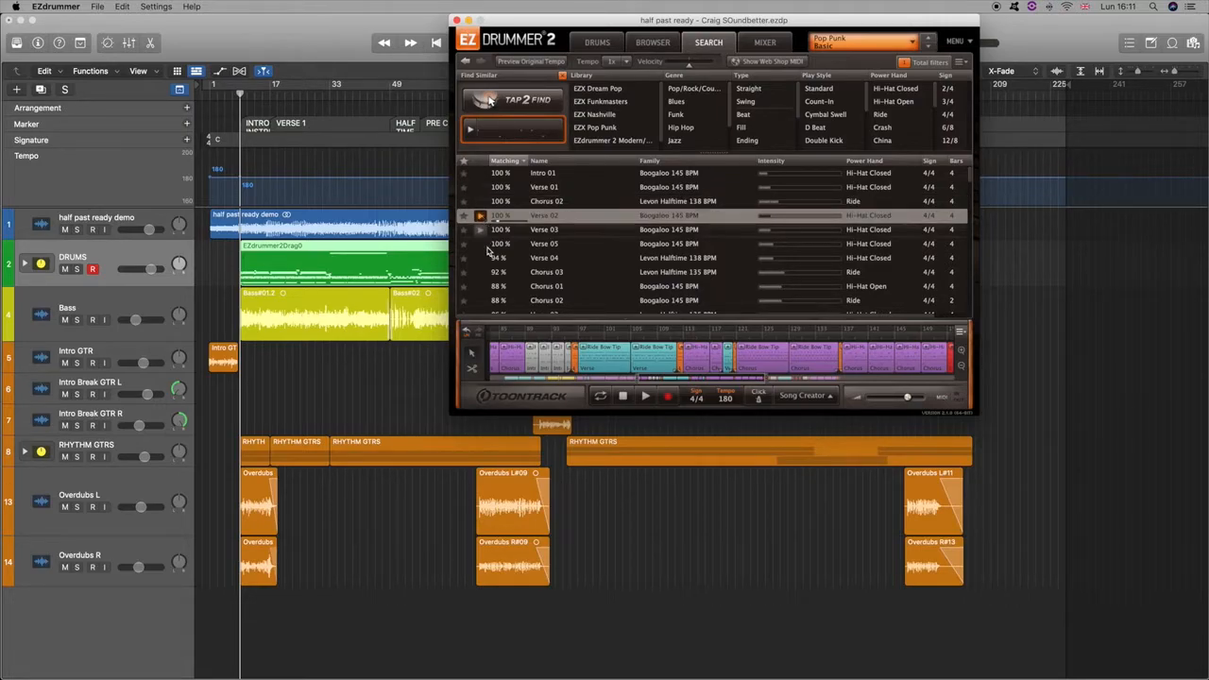
pyautogui.click(480, 258)
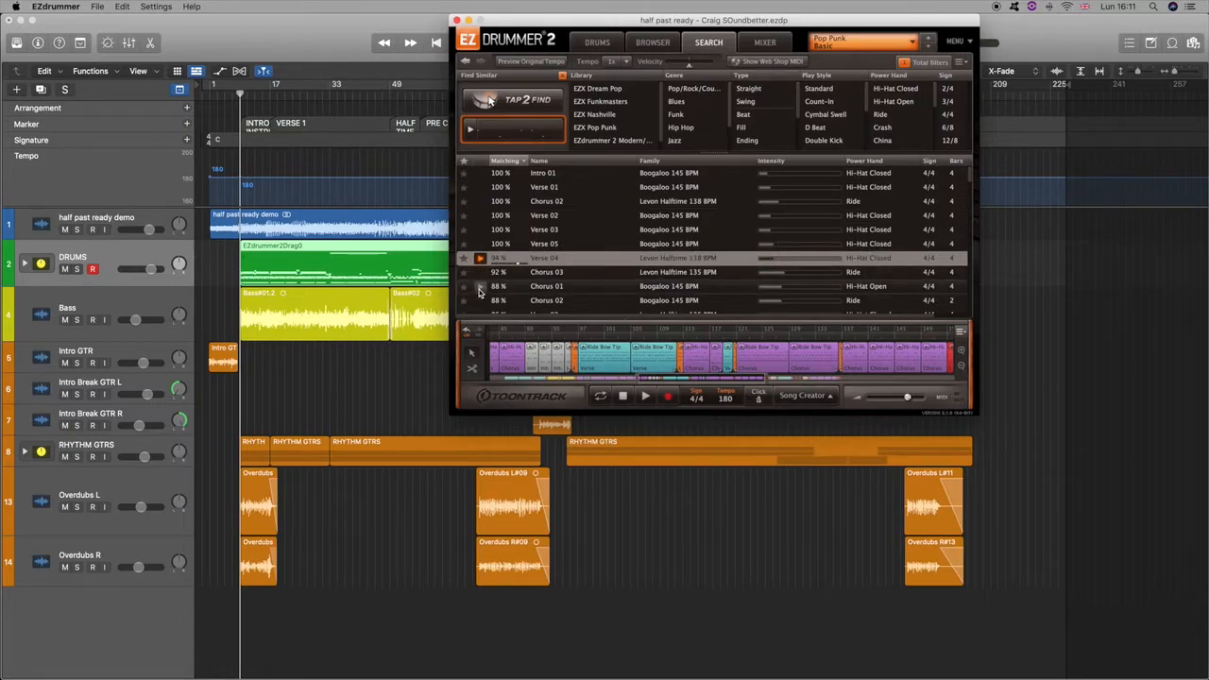
pyautogui.click(480, 287)
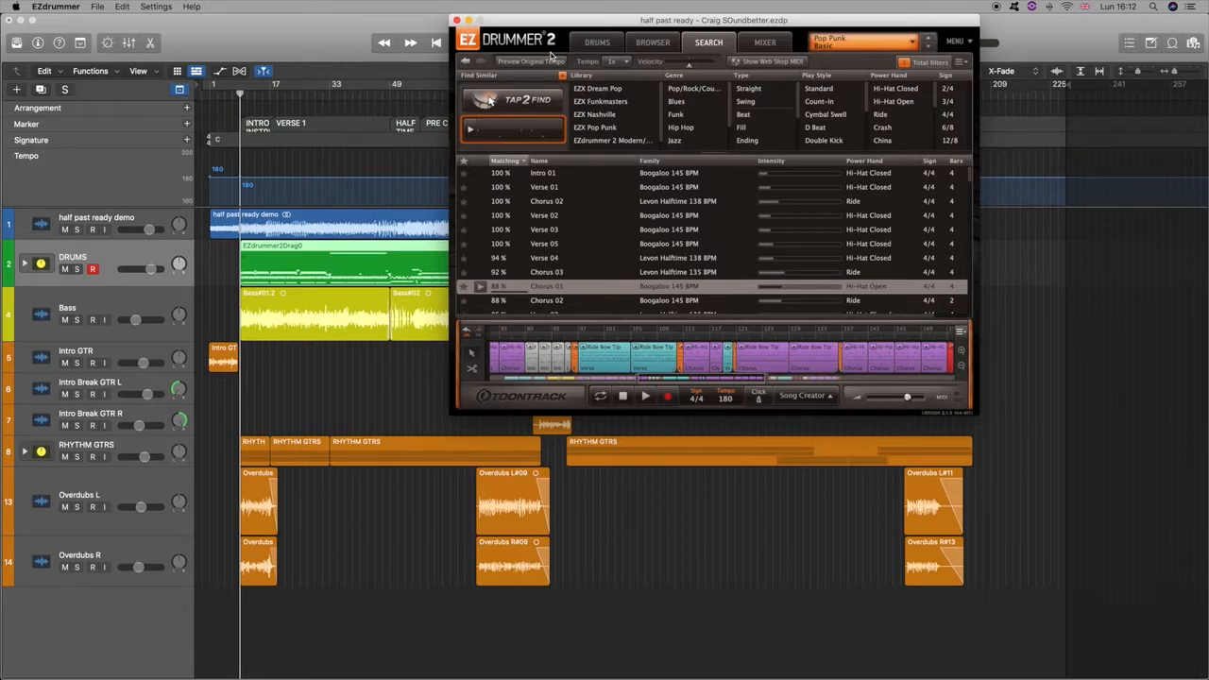
pyautogui.scroll(-3, 545, 242)
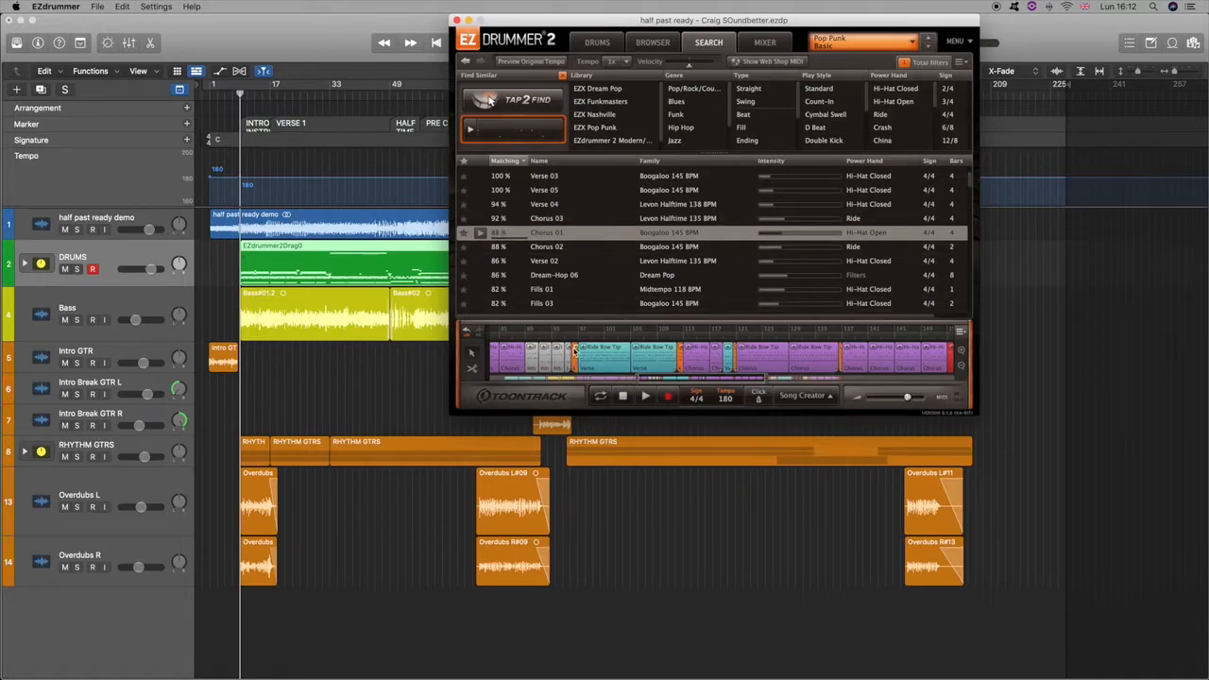
# Inspect the play style of the first Verse block in the song track, select its kick and close the editor
pyautogui.hscroll(-10, 573, 350)
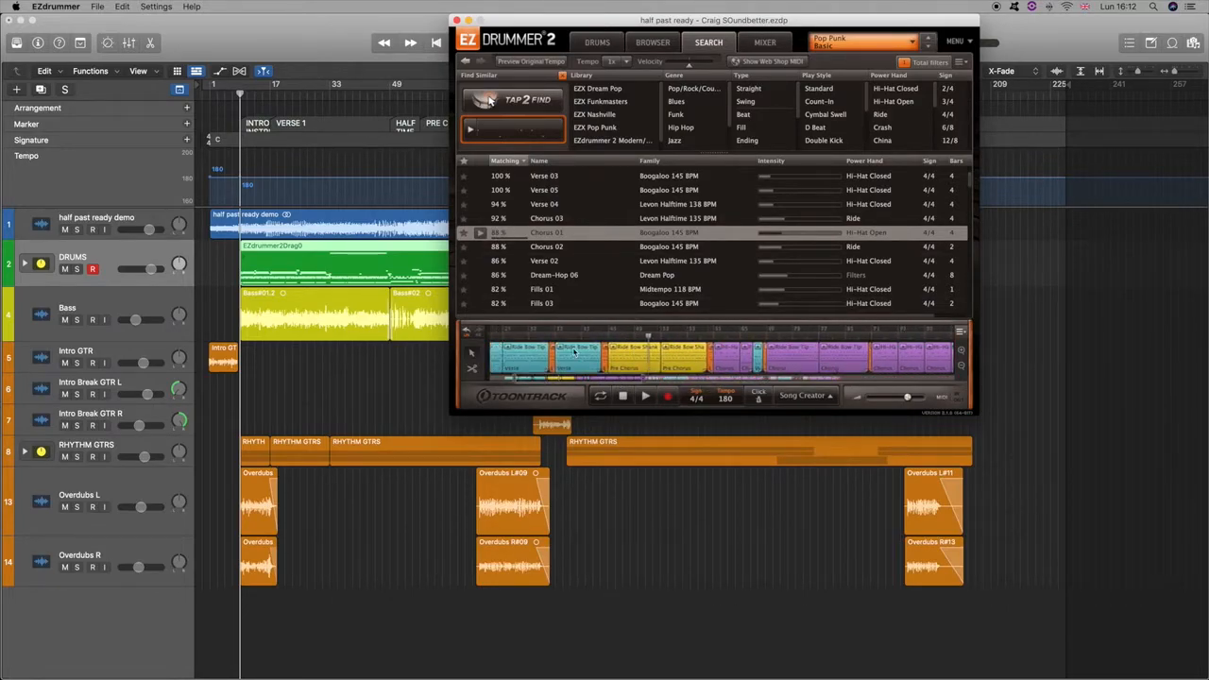
pyautogui.hscroll(-5, 573, 350)
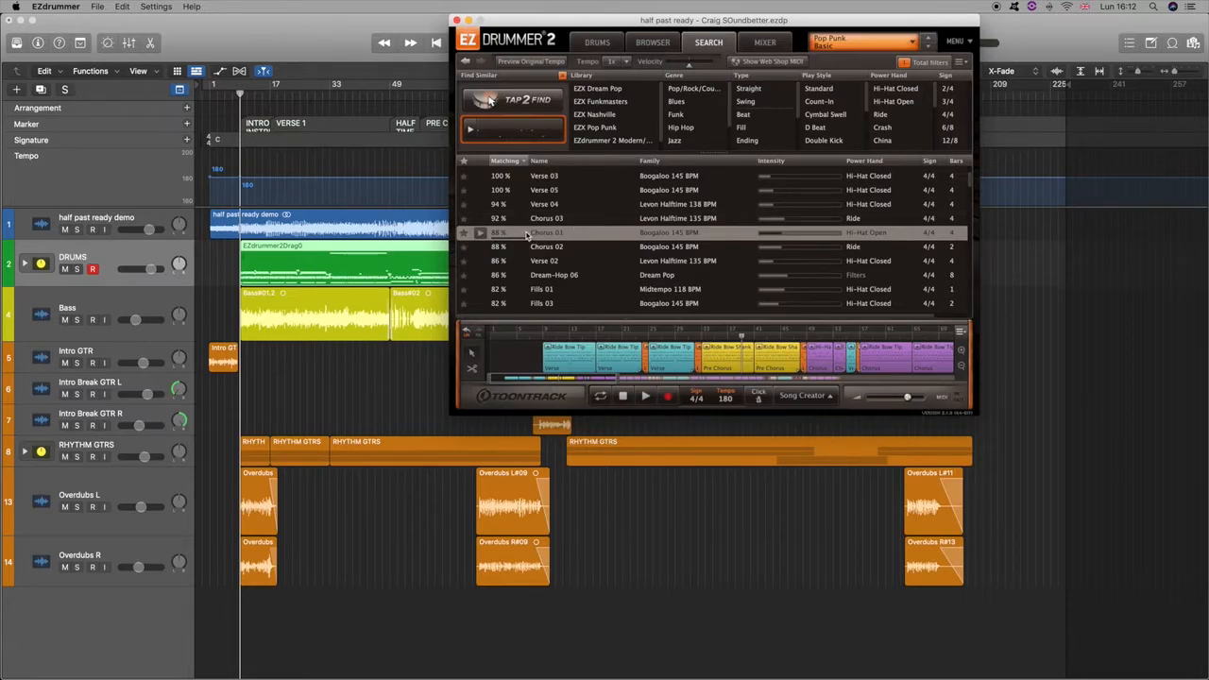
pyautogui.doubleClick(548, 352)
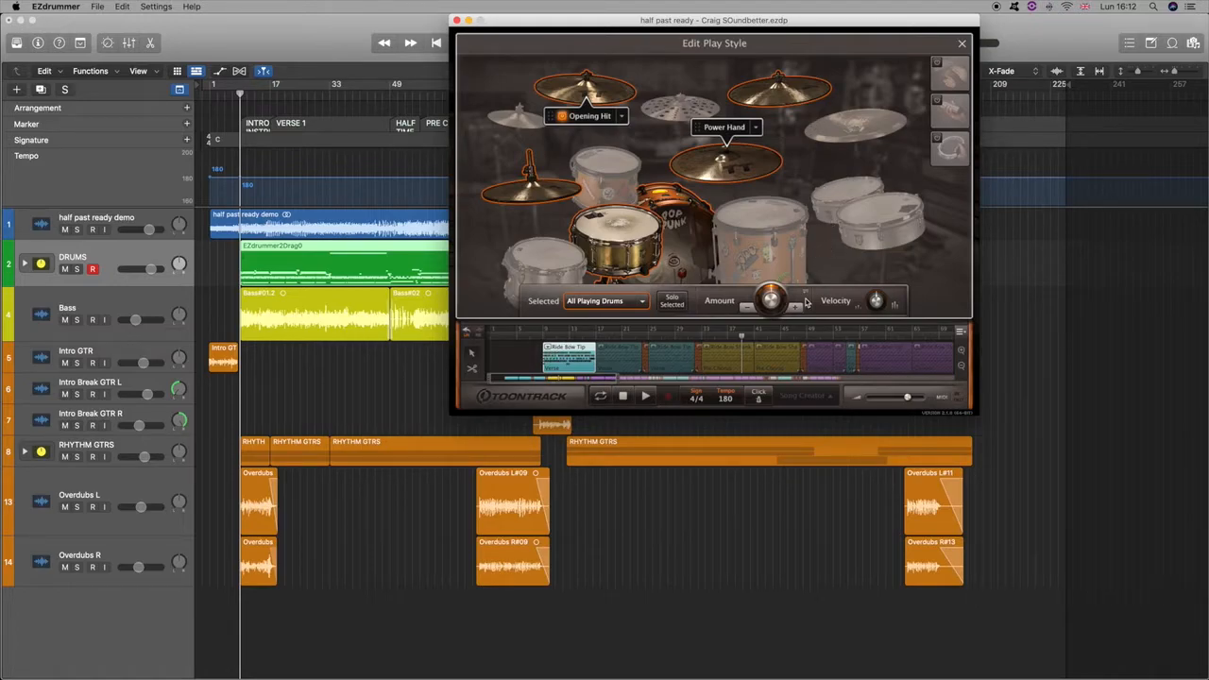
pyautogui.click(689, 244)
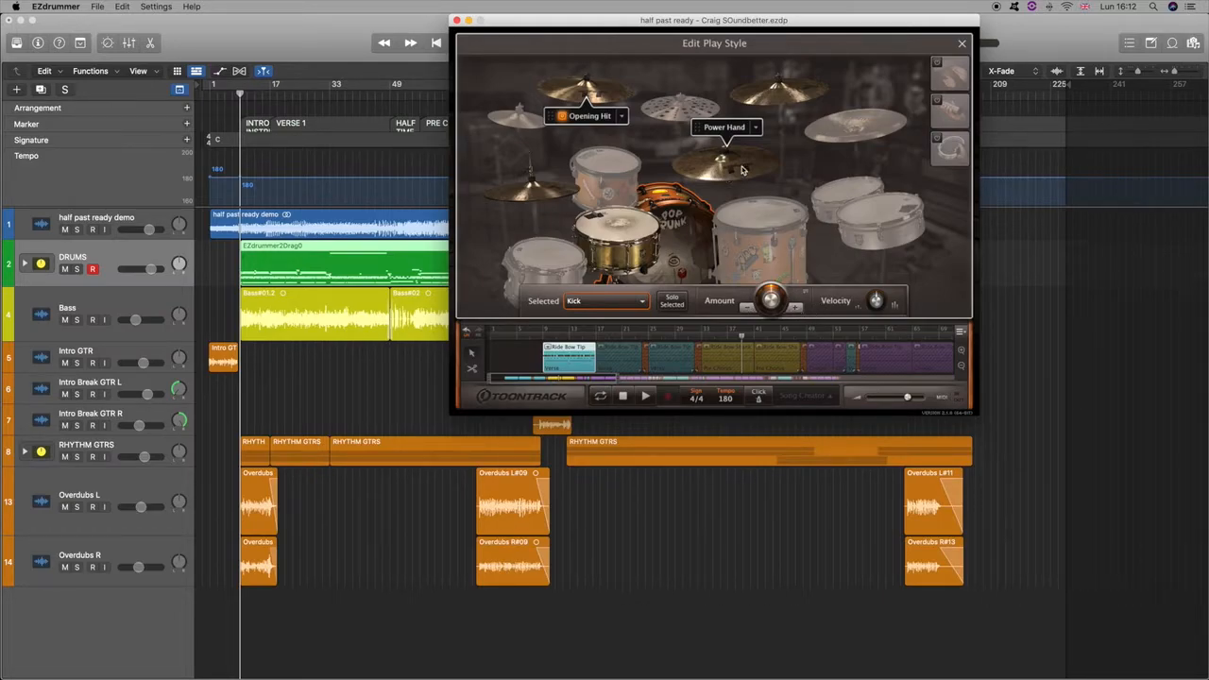
pyautogui.click(961, 46)
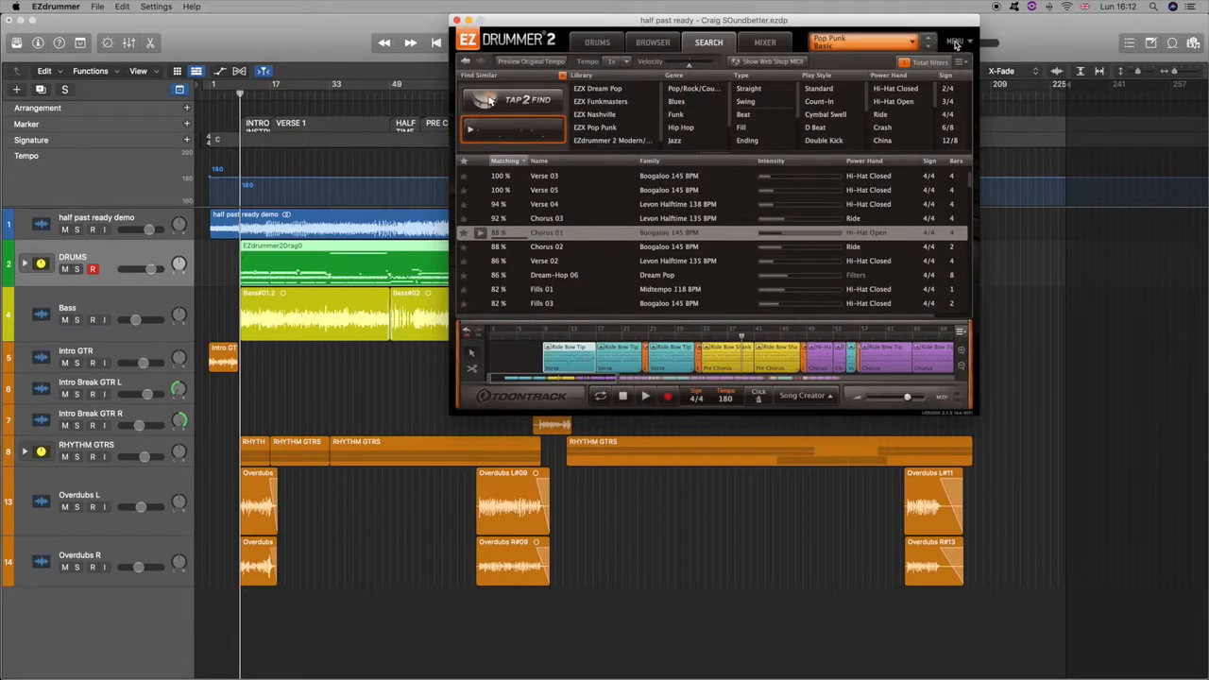
# Examine the complete song arrangement in the drum timeline, from the first verse to the last blocks
pyautogui.click(963, 366)
pyautogui.click(962, 366)
pyautogui.click(963, 367)
pyautogui.click(963, 367)
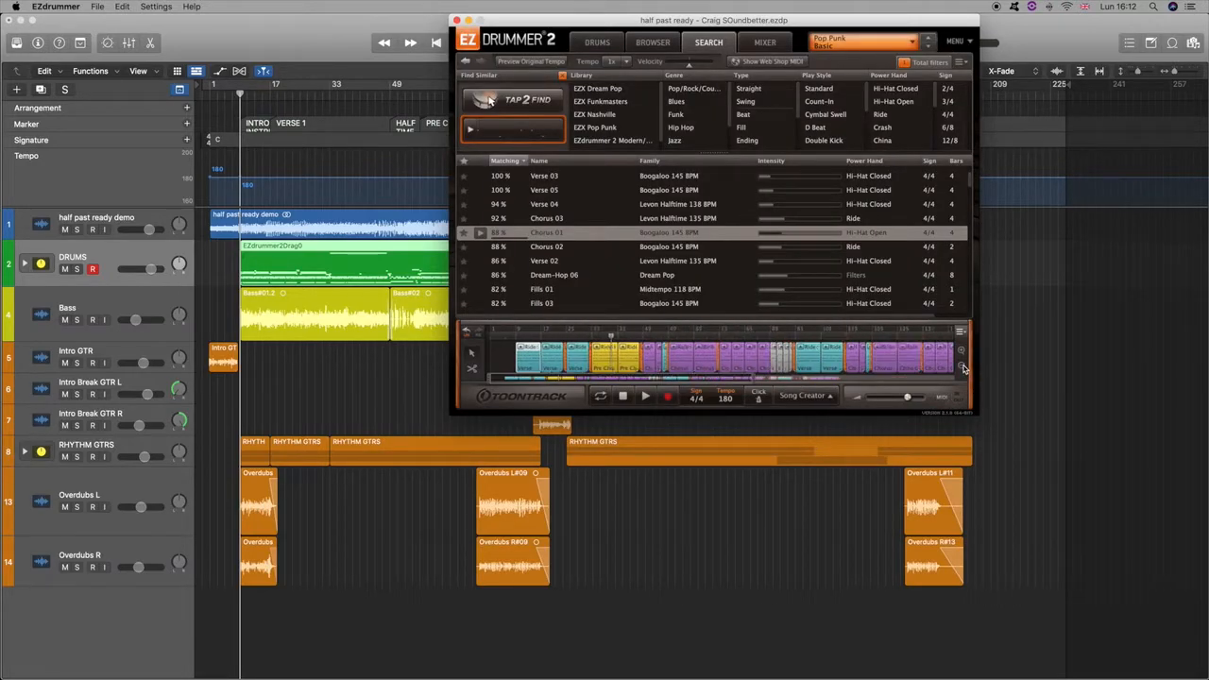
pyautogui.click(963, 367)
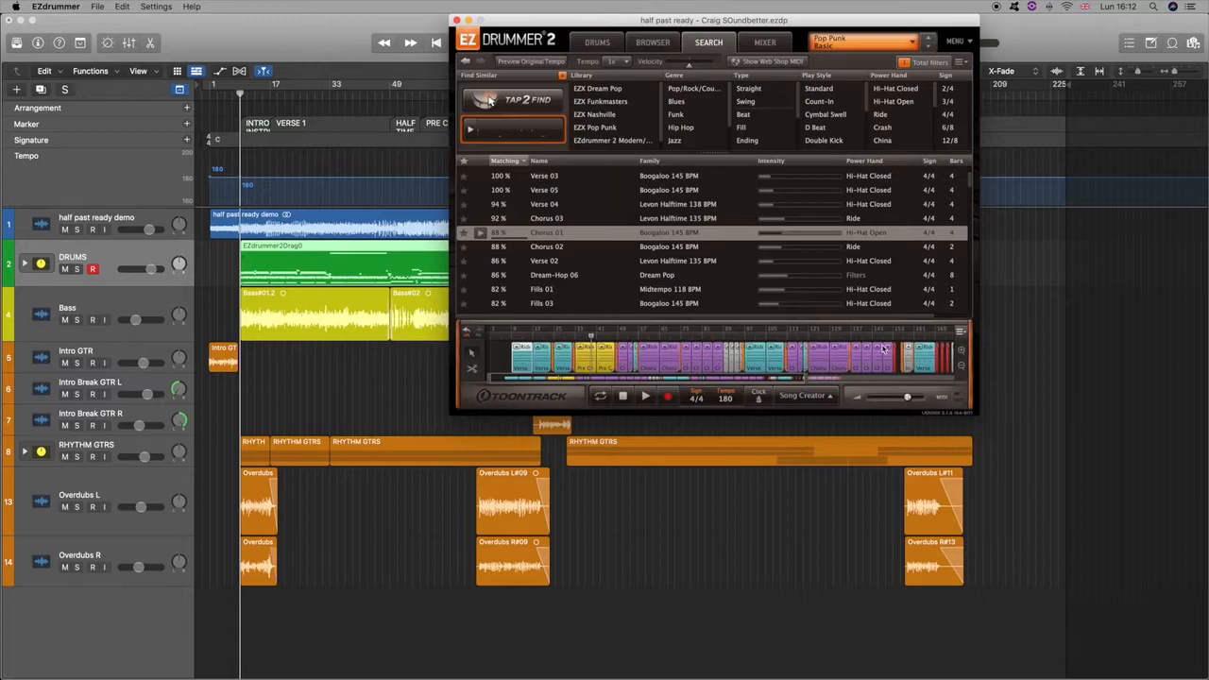
pyautogui.hscroll(10, 857, 350)
pyautogui.hscroll(-10, 857, 350)
pyautogui.moveTo(504, 355); pyautogui.dragTo(948, 359)
pyautogui.click(962, 350)
pyautogui.click(961, 350)
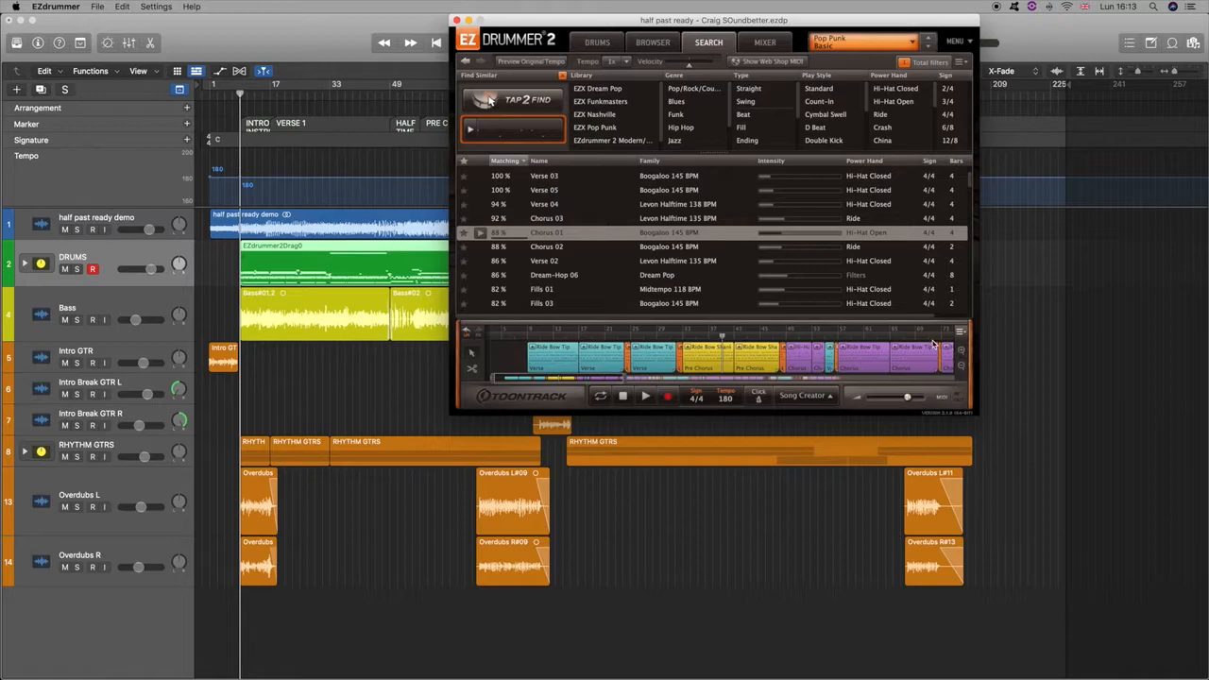
# Play the drum arrangement from the first verse, stop playback and open the drum mixer
pyautogui.click(519, 338)
pyautogui.press('space')
pyautogui.click(647, 398)
pyautogui.click(768, 44)
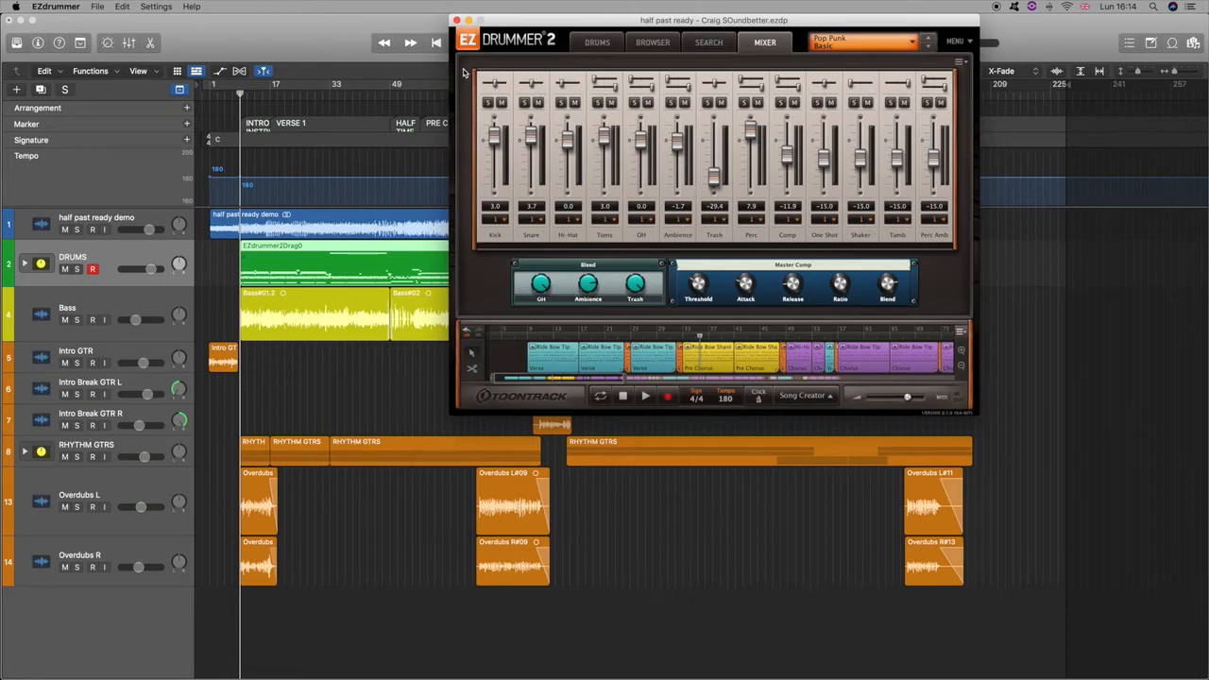
# Switch to Logic Pro, show the KICK track's EZdrummer MIDI region in the Piano Roll and examine its note pattern from bar 9
pyautogui.click(605, 47)
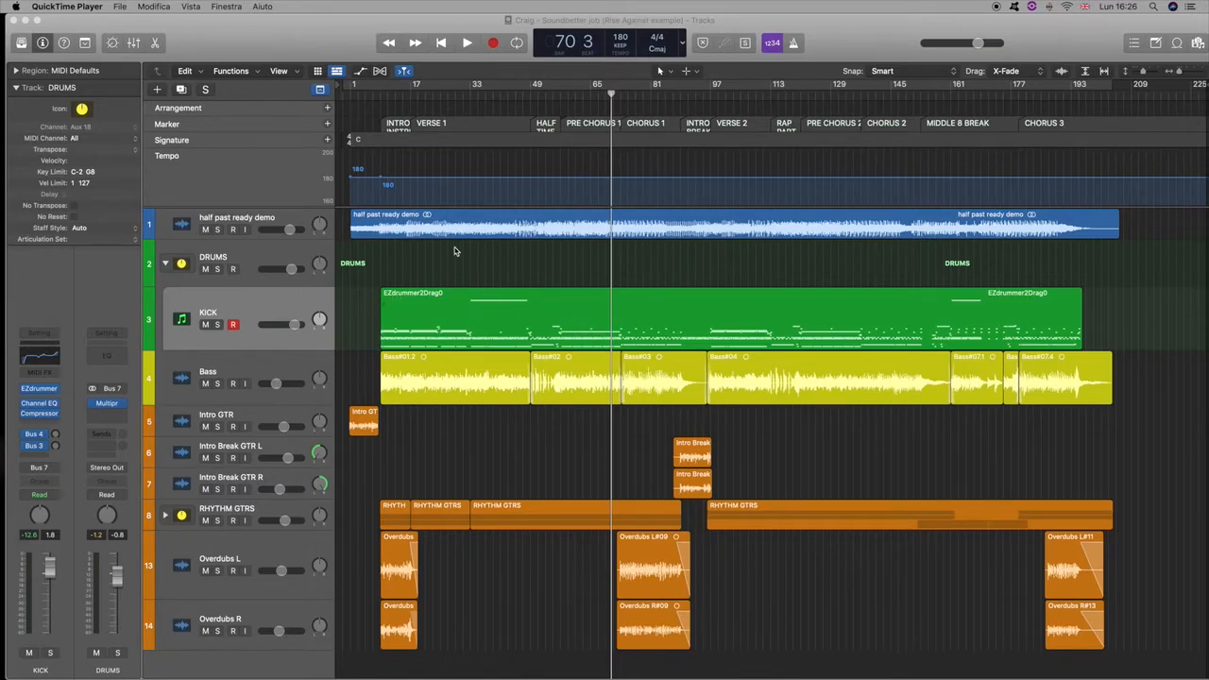
pyautogui.click(157, 43)
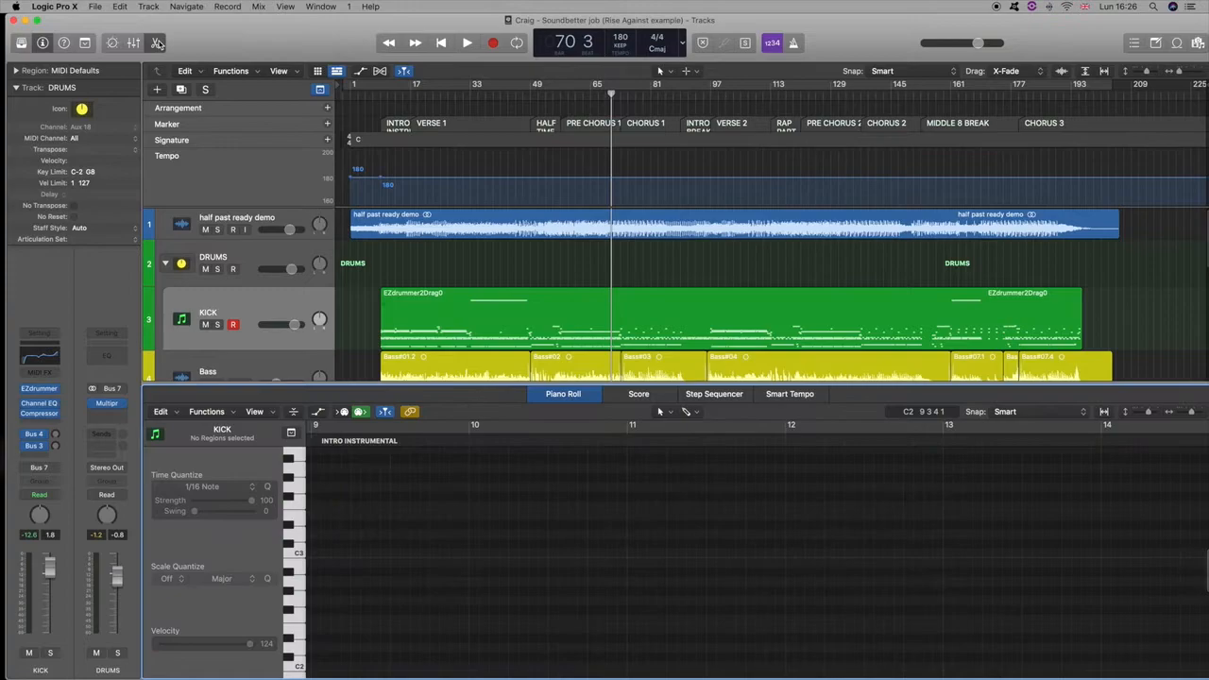
pyautogui.click(526, 308)
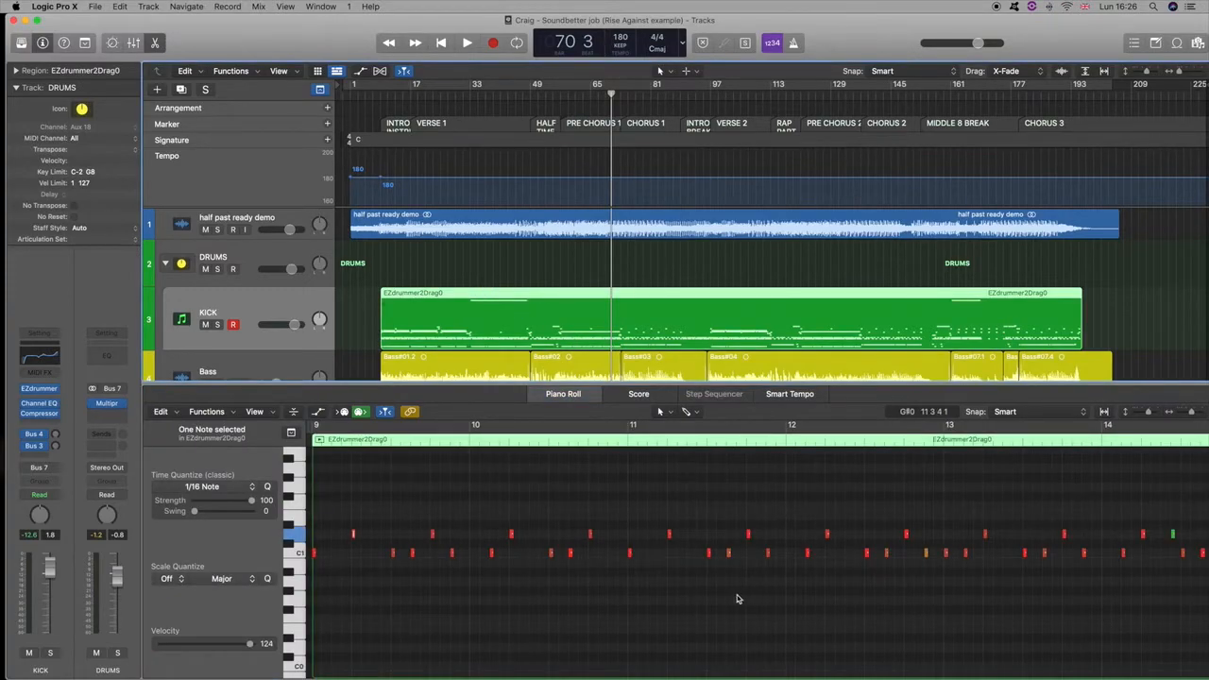
pyautogui.moveTo(1191, 412); pyautogui.dragTo(1181, 416)
pyautogui.scroll(5, 829, 552)
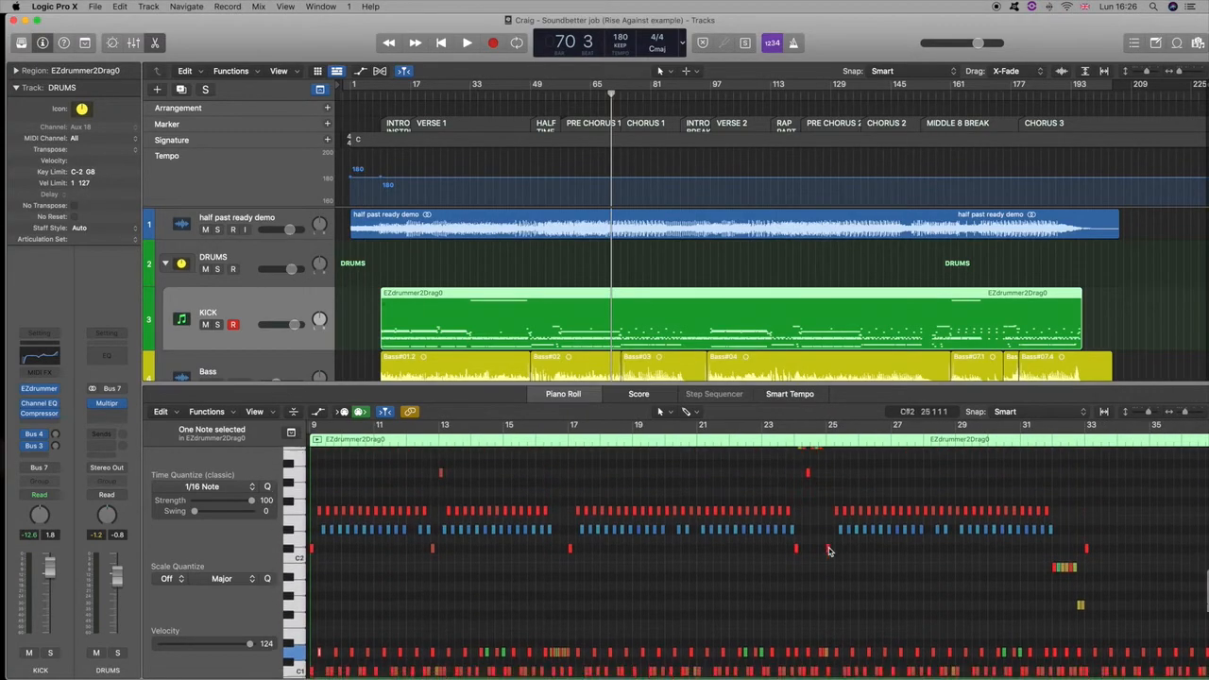
pyautogui.scroll(-2, 829, 548)
pyautogui.hscroll(-5, 451, 627)
pyautogui.hscroll(2, 451, 627)
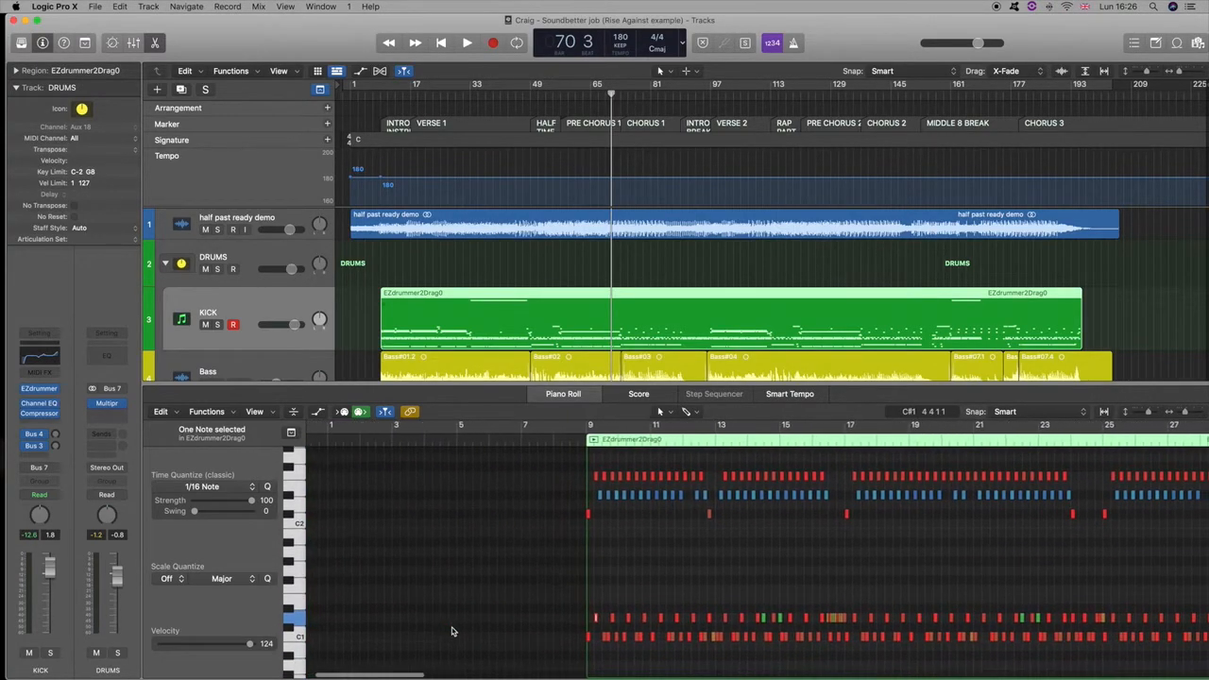
pyautogui.hscroll(4, 452, 631)
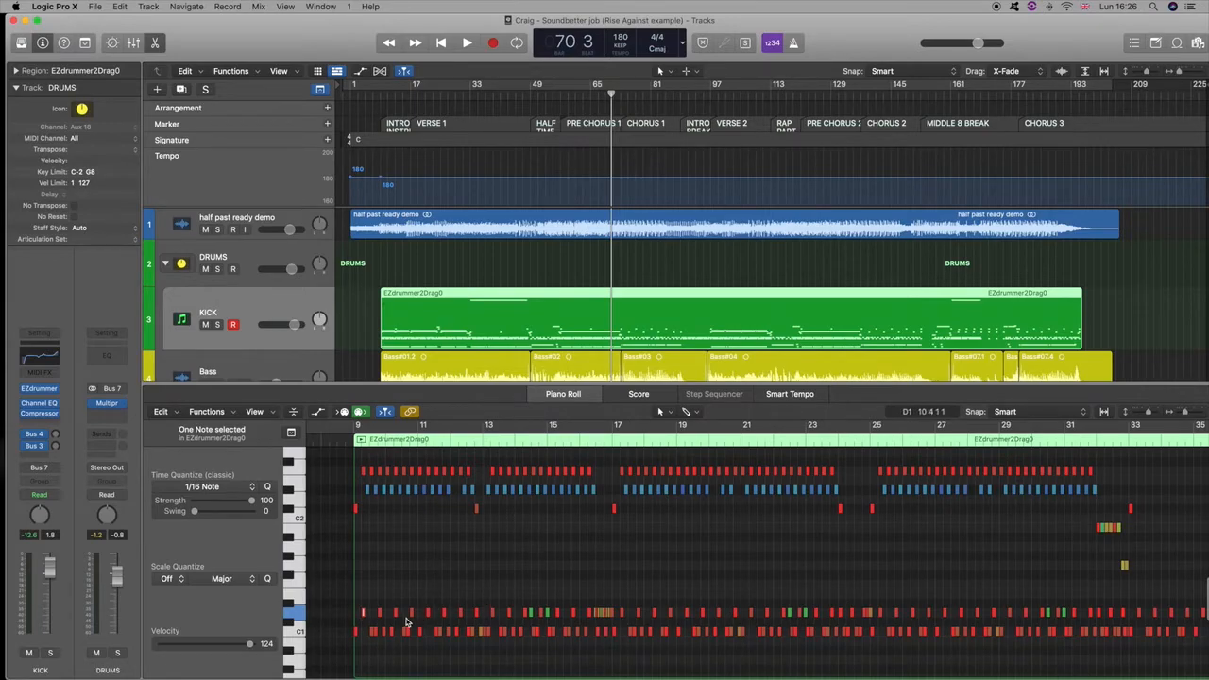
# Audition the kick, snare and cymbal note rows one after another from the Piano Roll keyboard, selecting all notes of each pitch
pyautogui.click(293, 631)
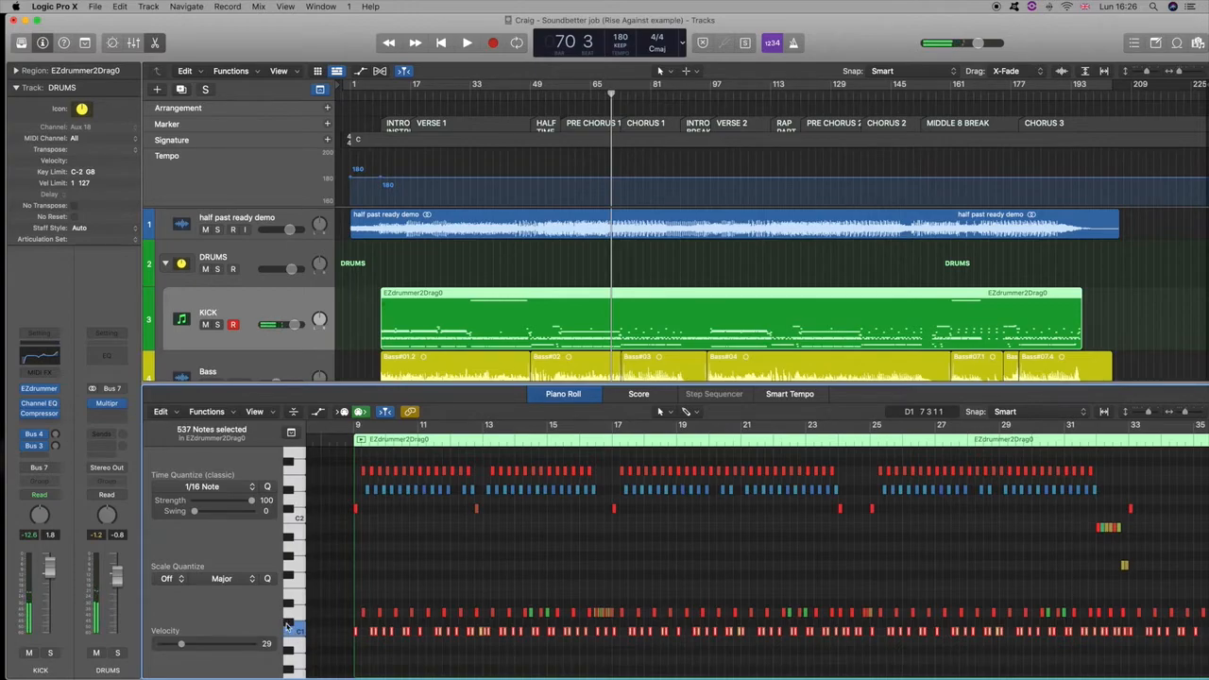
pyautogui.click(289, 623)
pyautogui.click(295, 613)
pyautogui.click(292, 628)
pyautogui.click(290, 510)
pyautogui.click(290, 490)
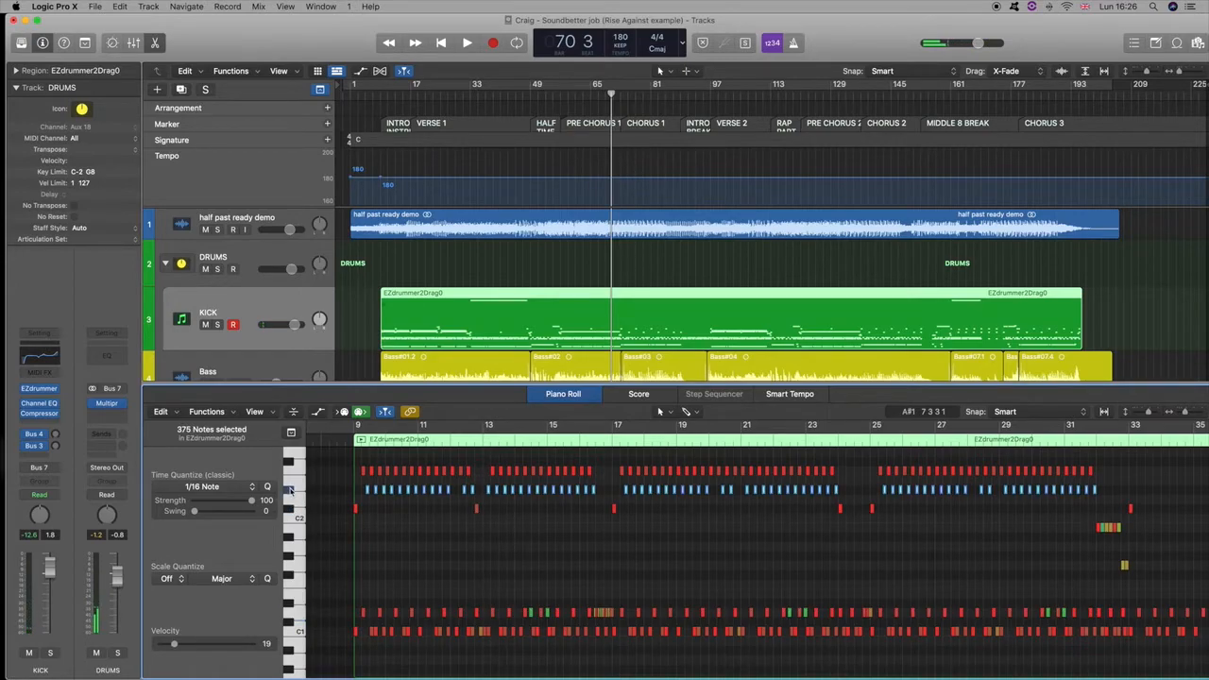
# Try to nudge the first D1 snare note in bar 9 slightly earlier, and close the Piano Roll
pyautogui.moveTo(1191, 415); pyautogui.dragTo(1195, 413)
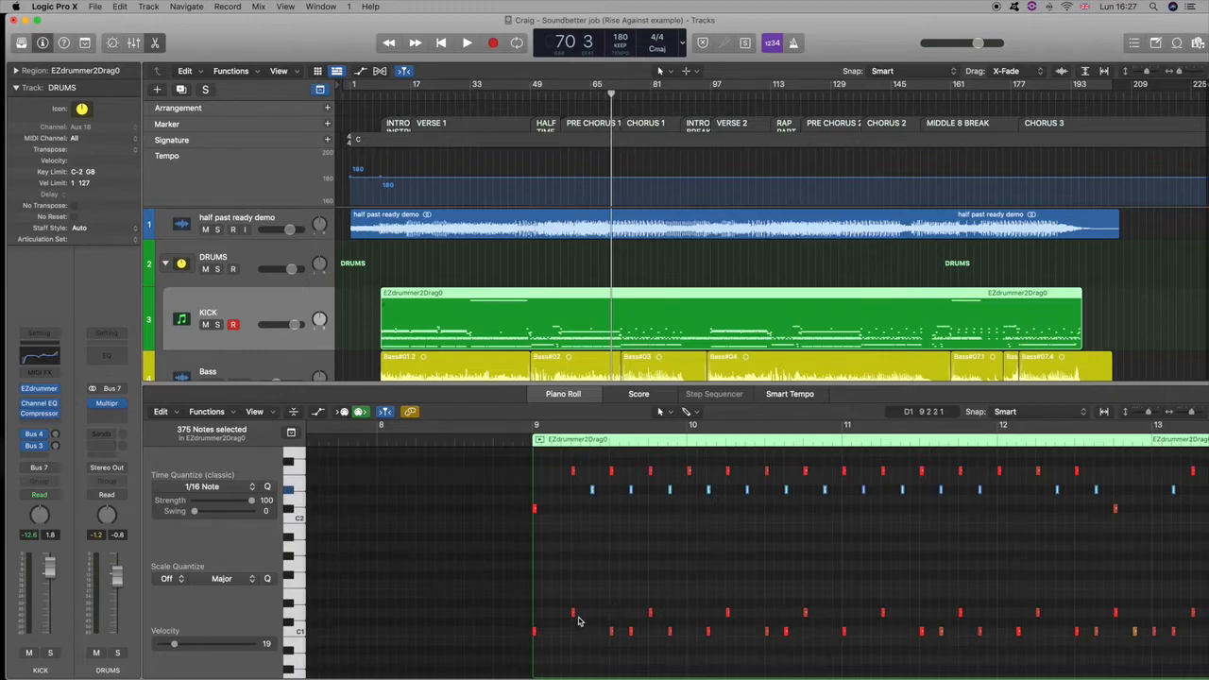
pyautogui.moveTo(574, 615); pyautogui.dragTo(570, 614)
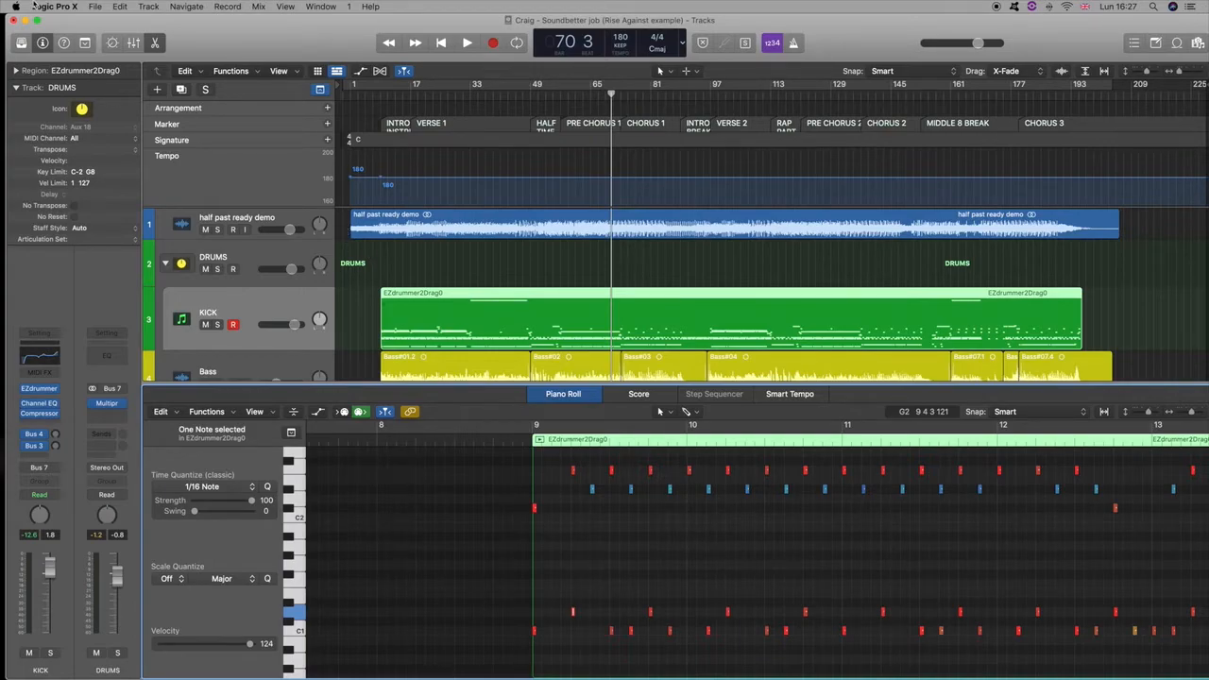
pyautogui.click(156, 43)
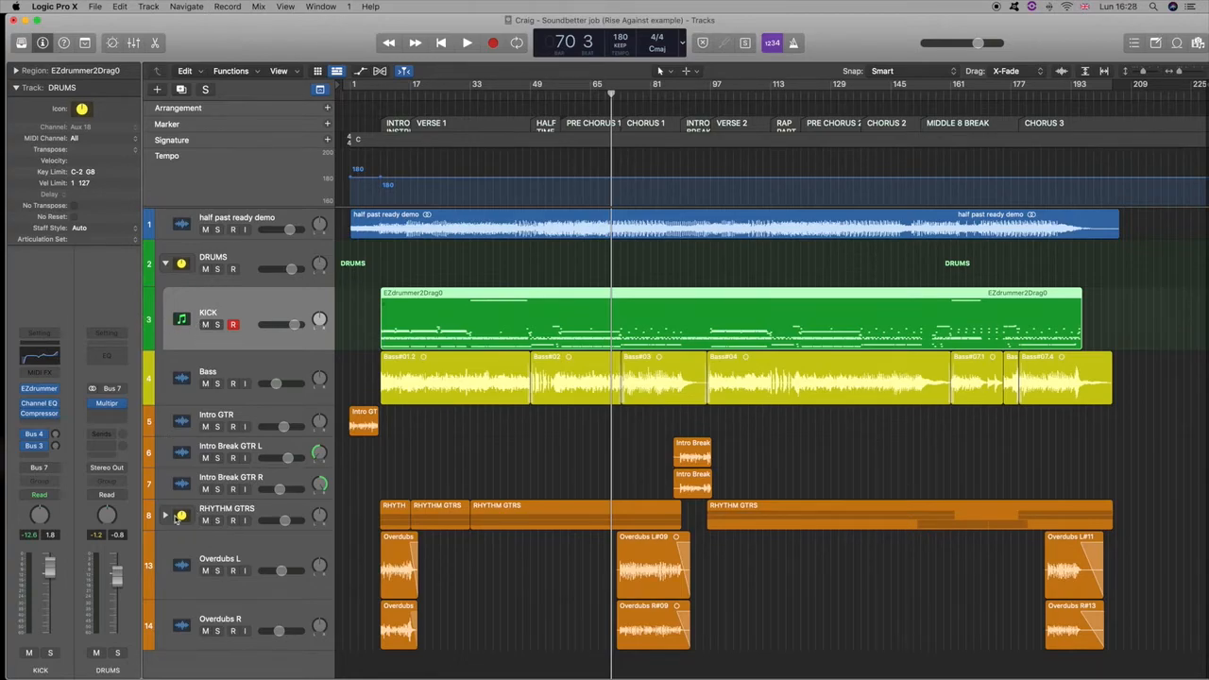
# Switch to EZdrummer and route its mixer channels to separate outputs with the Multichannel option
pyautogui.moveTo(2, 580)
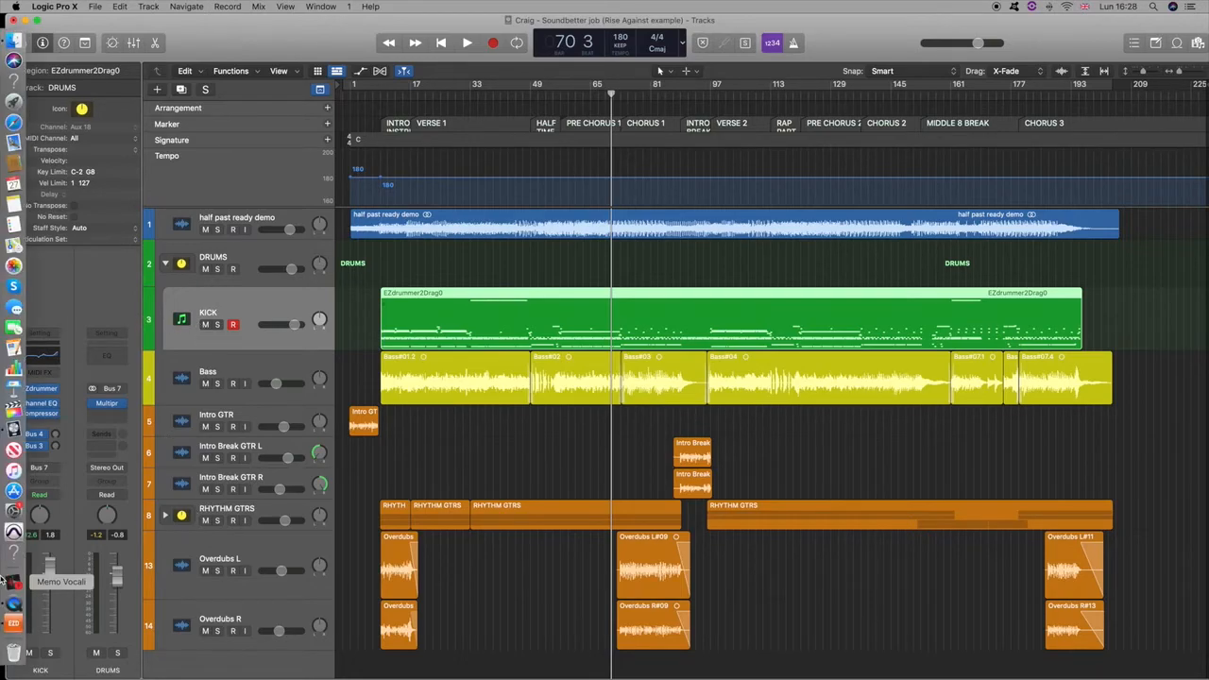
pyautogui.click(13, 623)
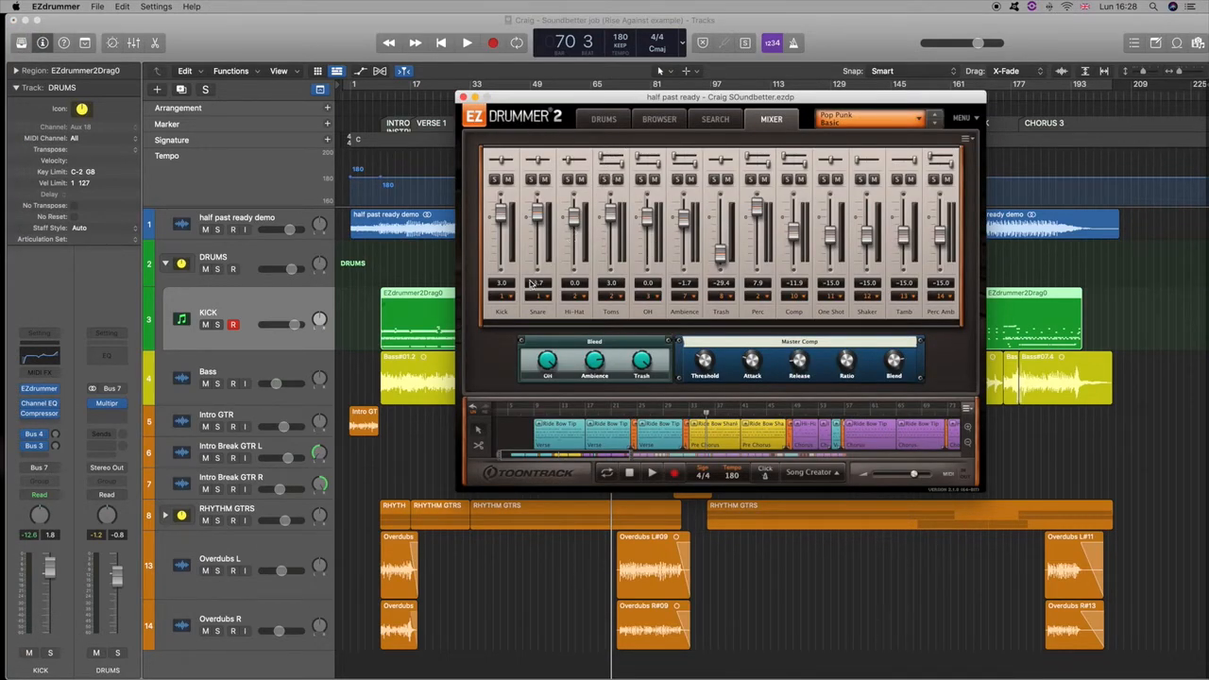
pyautogui.click(508, 296)
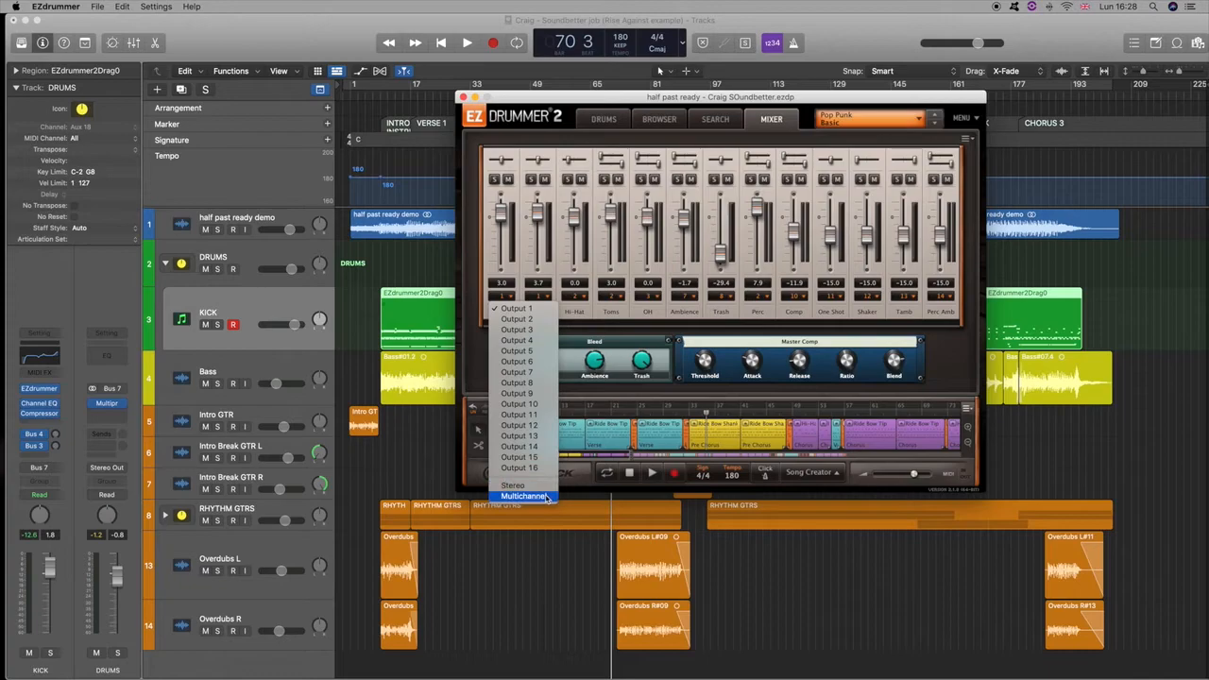
pyautogui.click(543, 497)
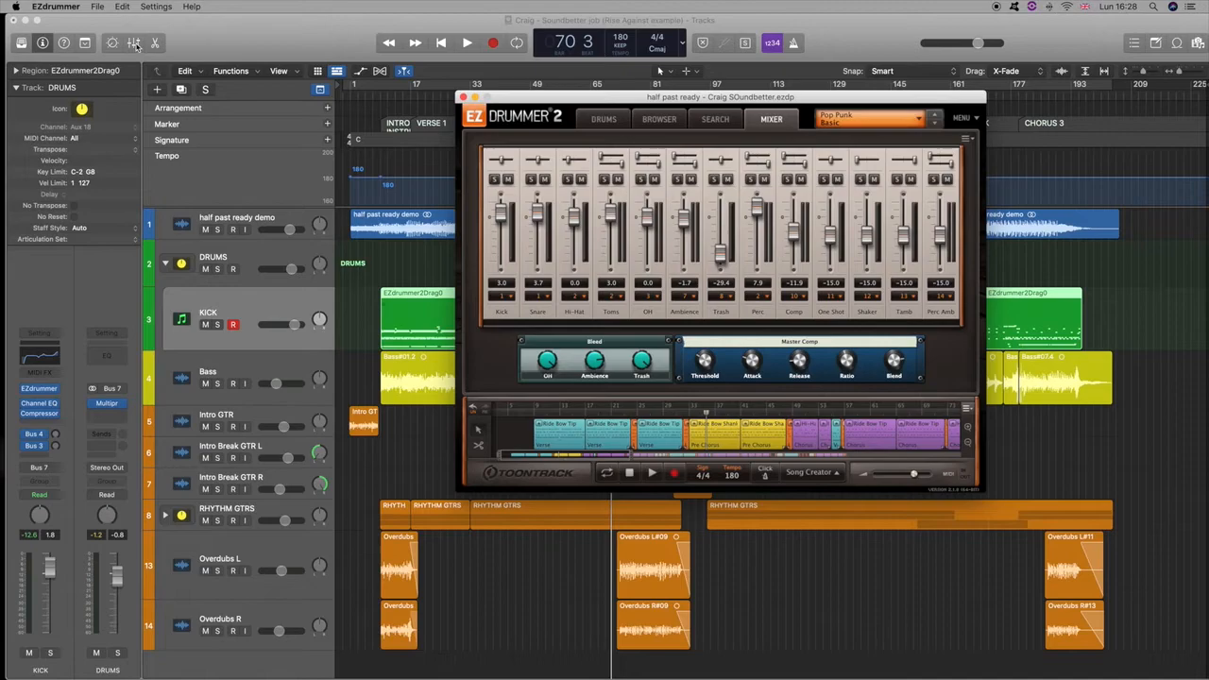
# Show the mixer in Logic Pro, place the playhead at bar 9 and audition the KICK channel in solo
pyautogui.click(133, 43)
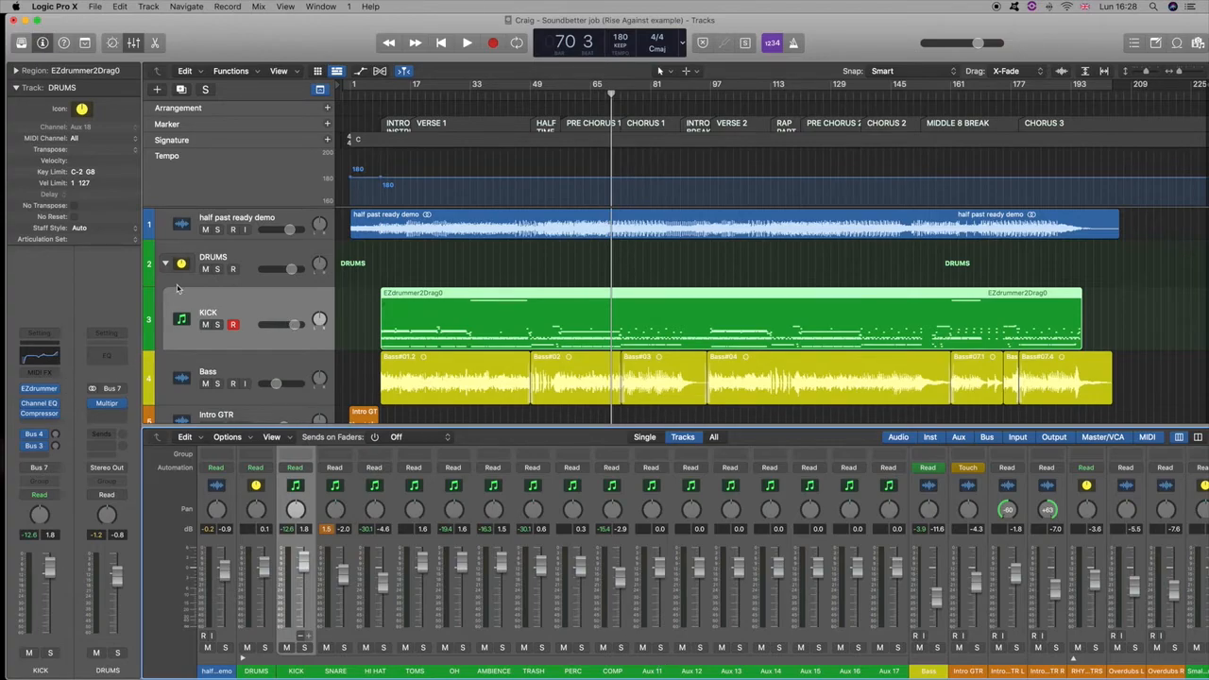
pyautogui.click(382, 95)
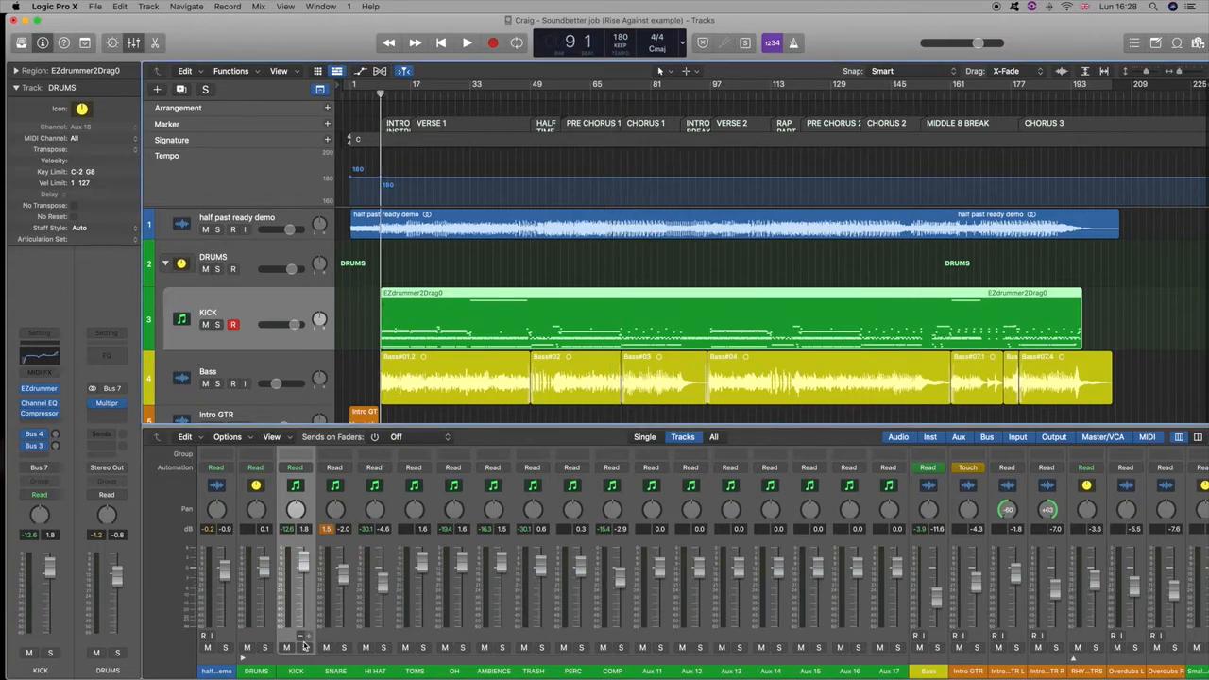
pyautogui.click(304, 648)
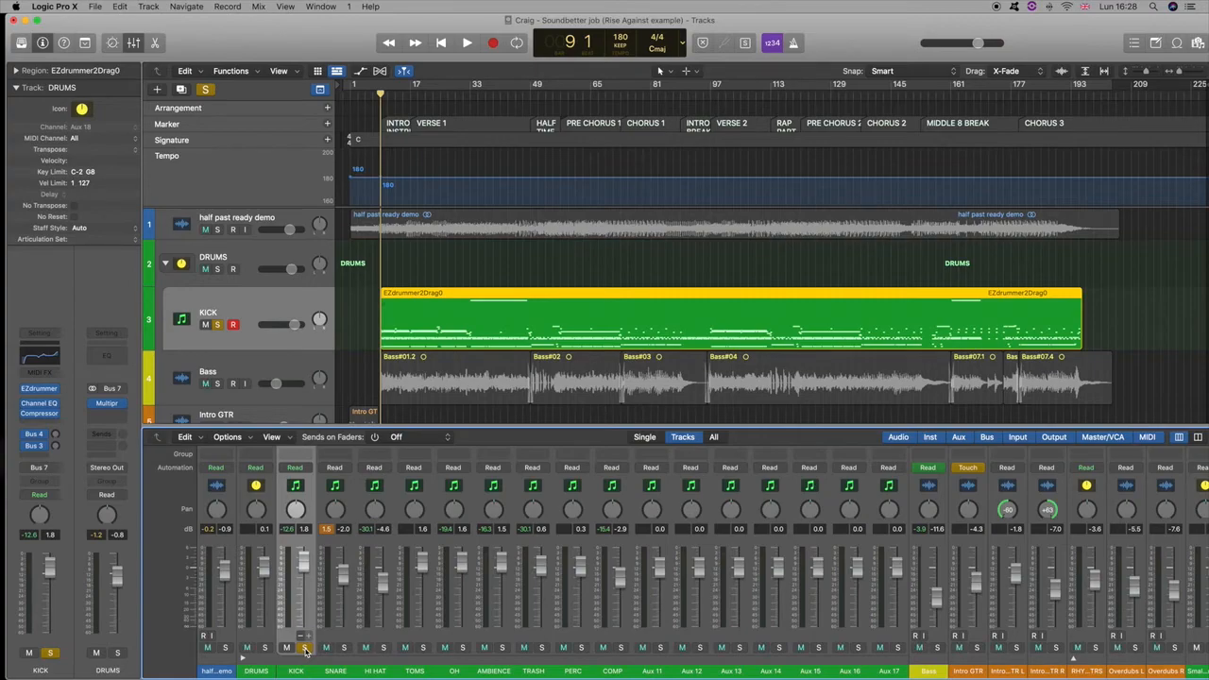
pyautogui.press('space')
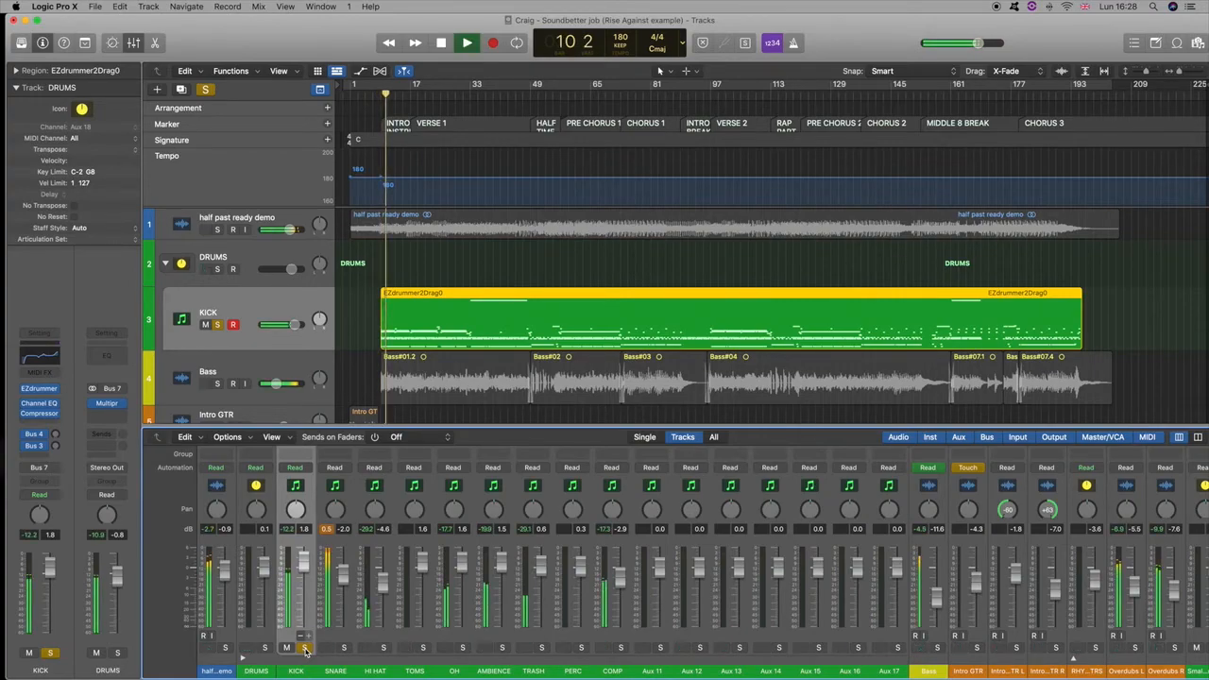
pyautogui.click(304, 648)
pyautogui.press('space')
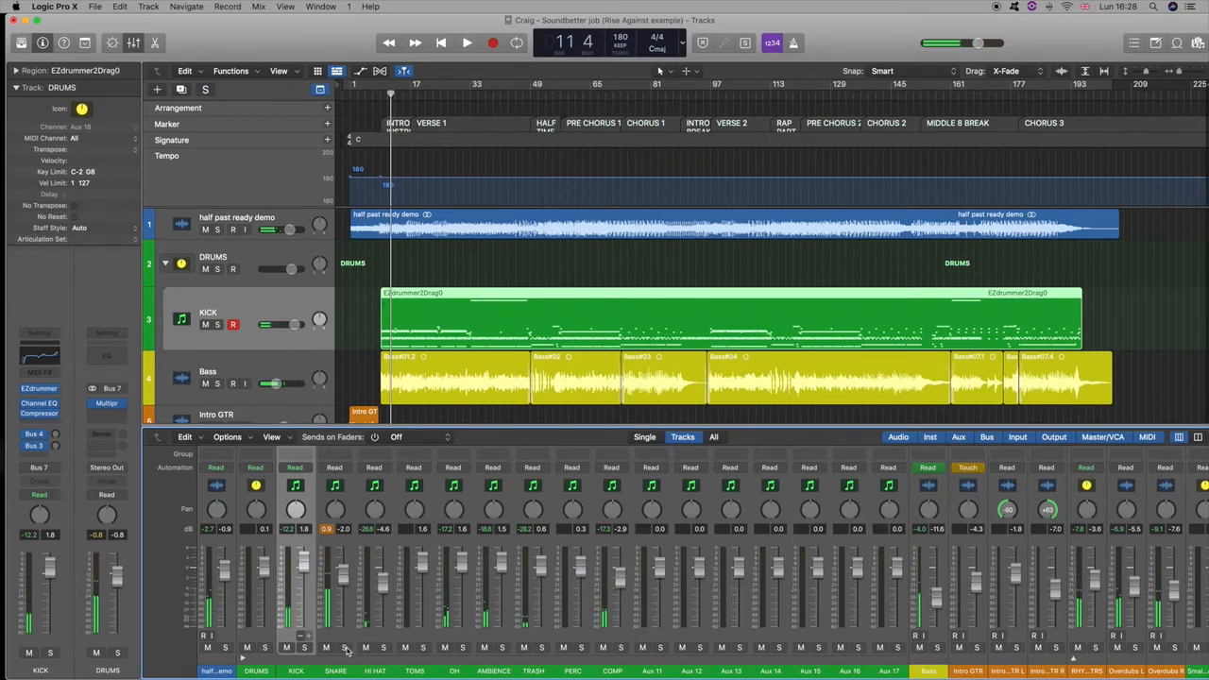
# Audition the SNARE channel in solo, and examine the drum channels' inputs, audio effects, sends and outputs in the mixer
pyautogui.click(345, 647)
pyautogui.press('space')
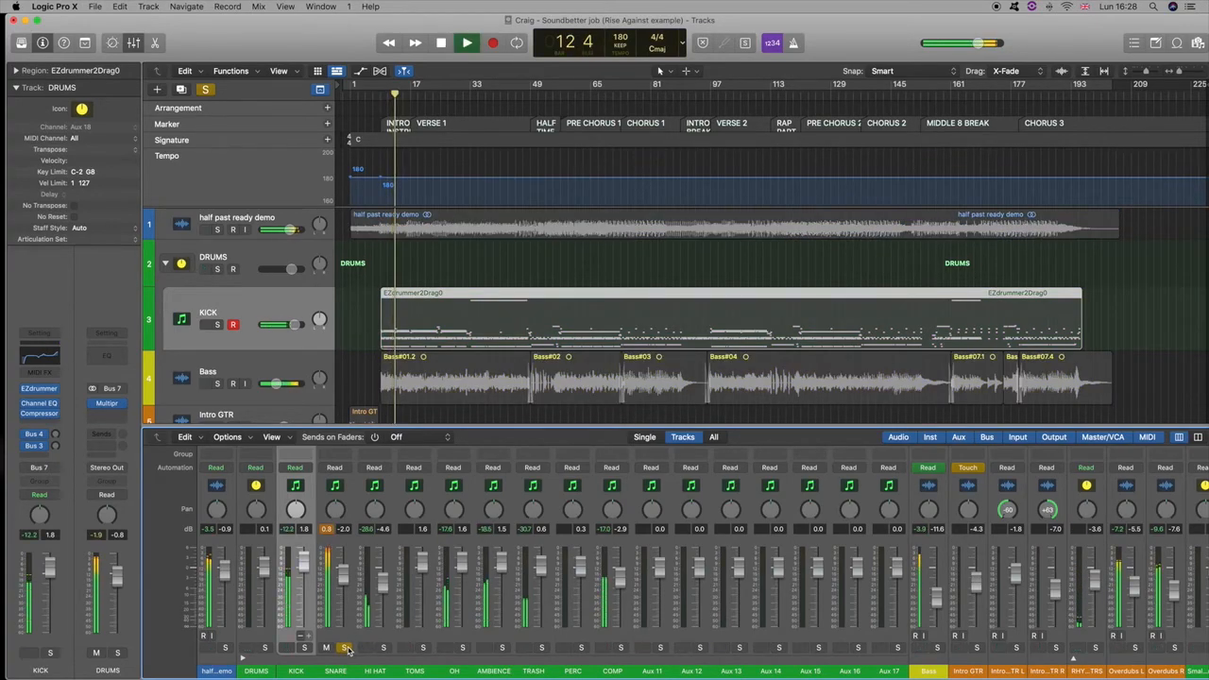
pyautogui.press('space')
pyautogui.click(346, 648)
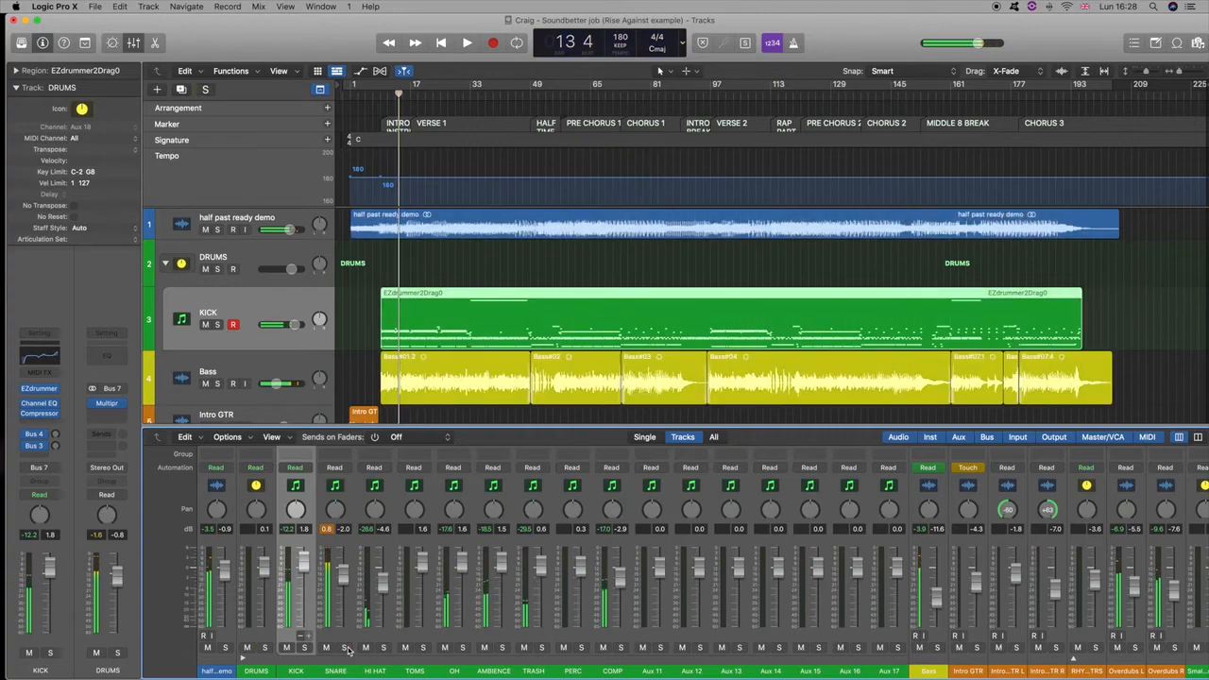
pyautogui.scroll(3, 322, 515)
pyautogui.scroll(2, 321, 515)
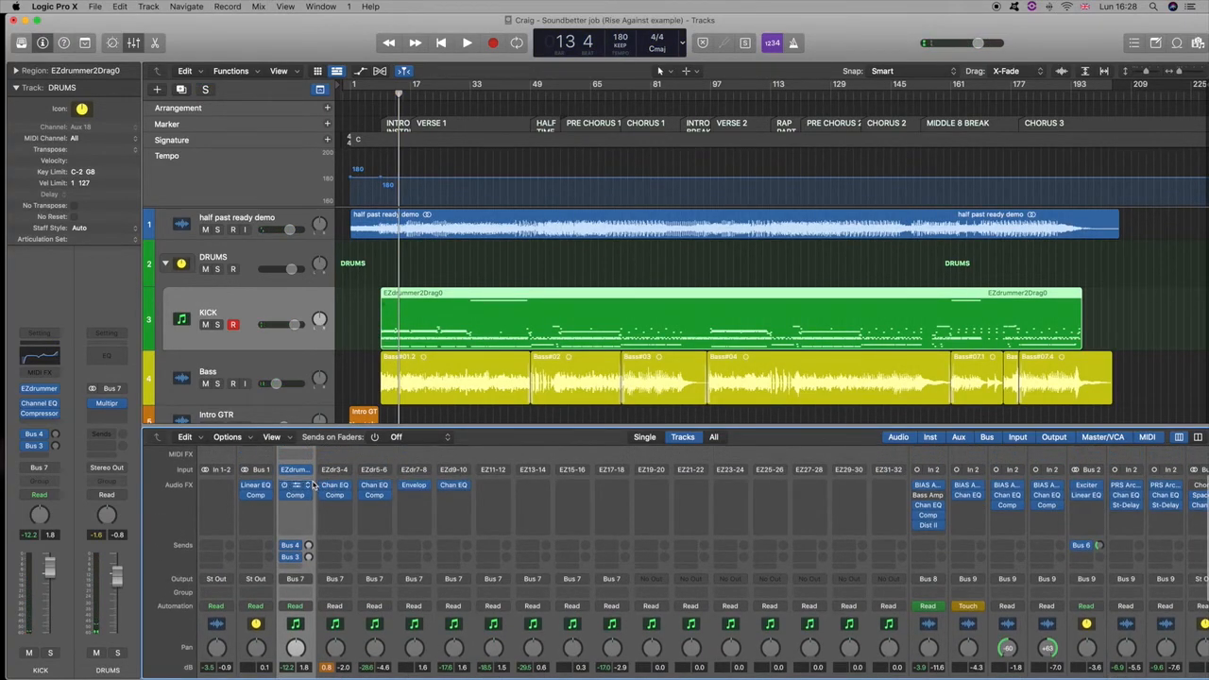
pyautogui.scroll(-4, 410, 562)
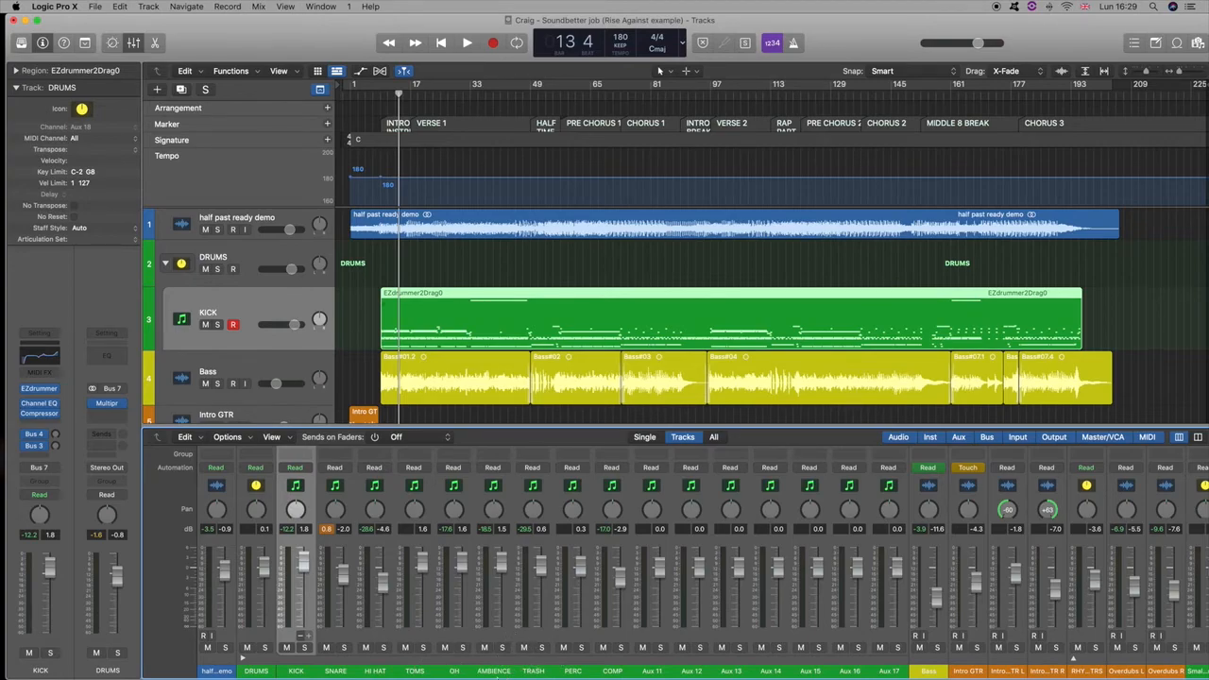
# Lower the AMBIENCE channel's volume to -0.1 dB while auditioning it in solo, and turn its solo off
pyautogui.click(499, 672)
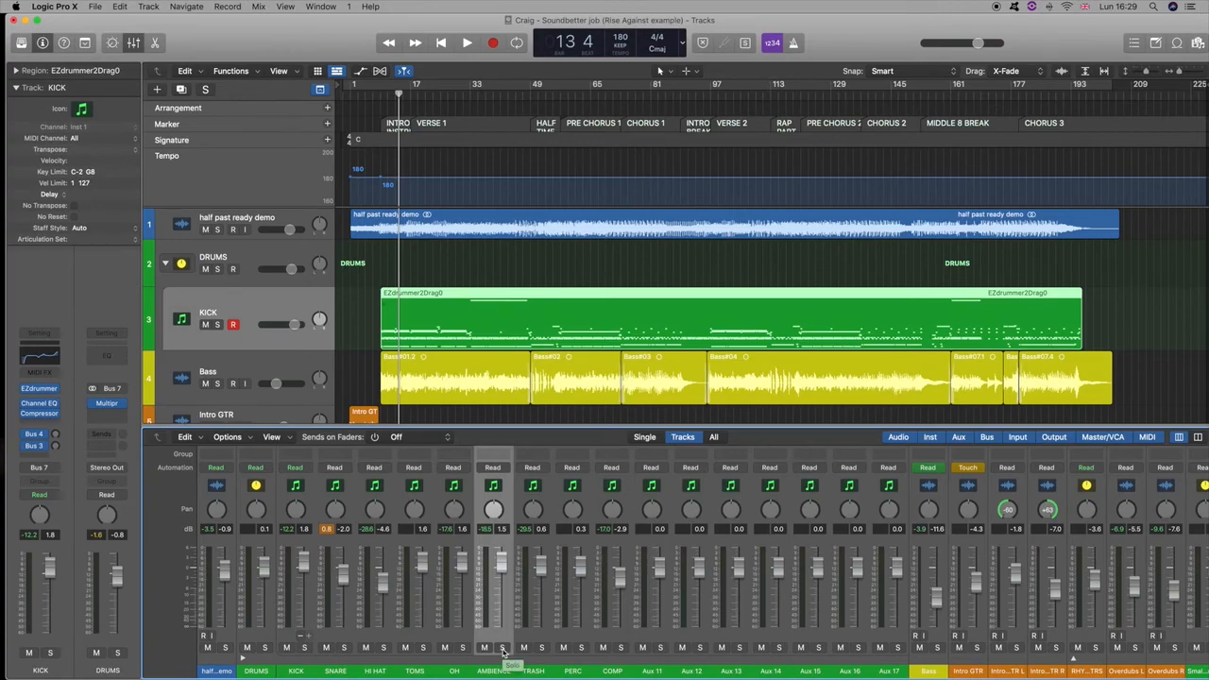
pyautogui.click(502, 648)
pyautogui.press('space')
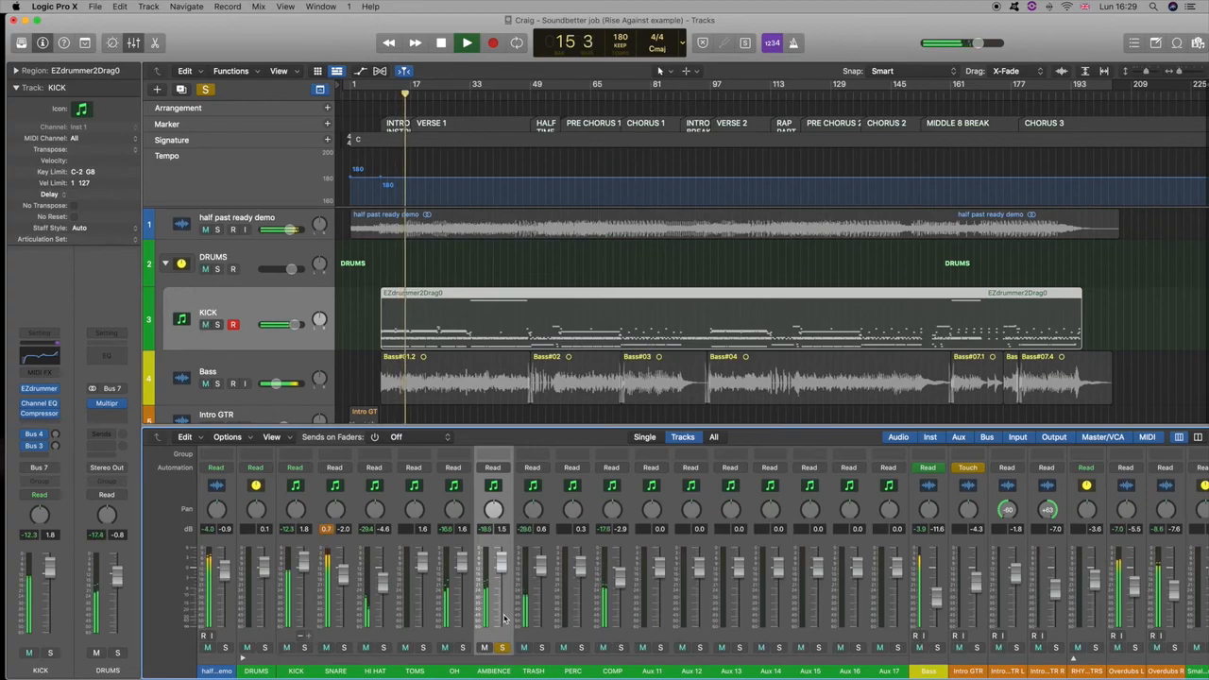
pyautogui.moveTo(505, 578)
pyautogui.mouseDown()
pyautogui.moveTo(505, 602)
pyautogui.moveTo(500, 571)
pyautogui.mouseUp()
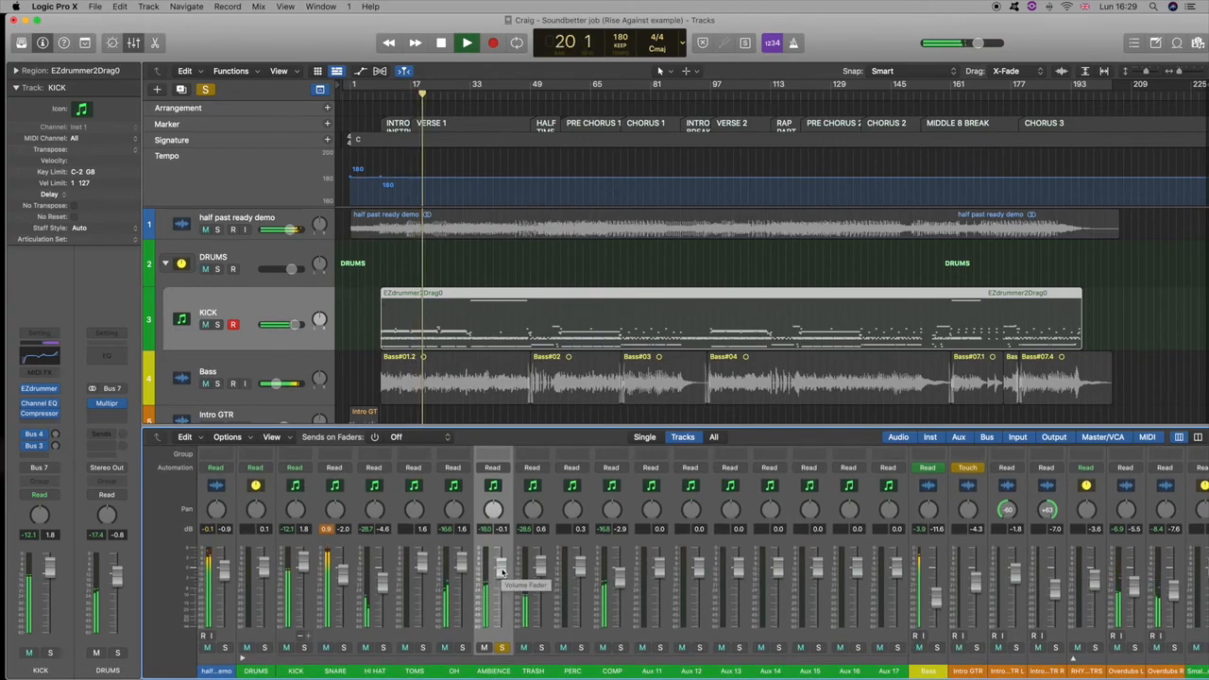
pyautogui.press('space')
pyautogui.click(502, 648)
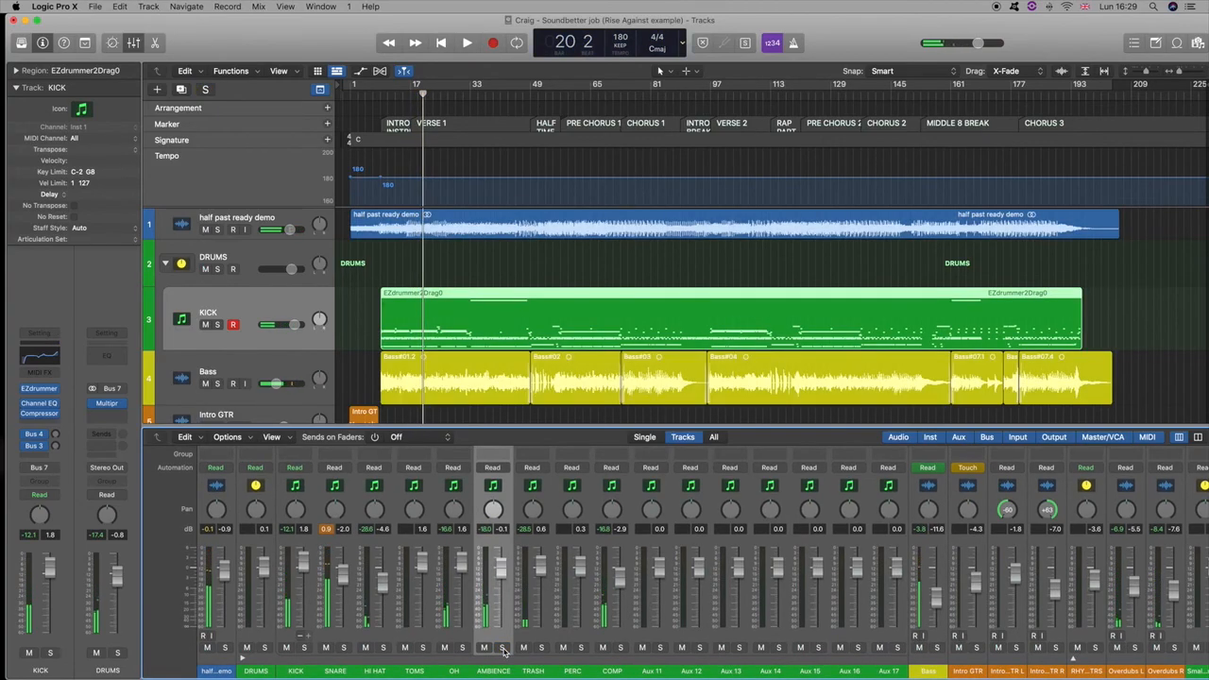
# Audition the COMP channel in solo and turn its solo off
pyautogui.click(622, 649)
pyautogui.press('space')
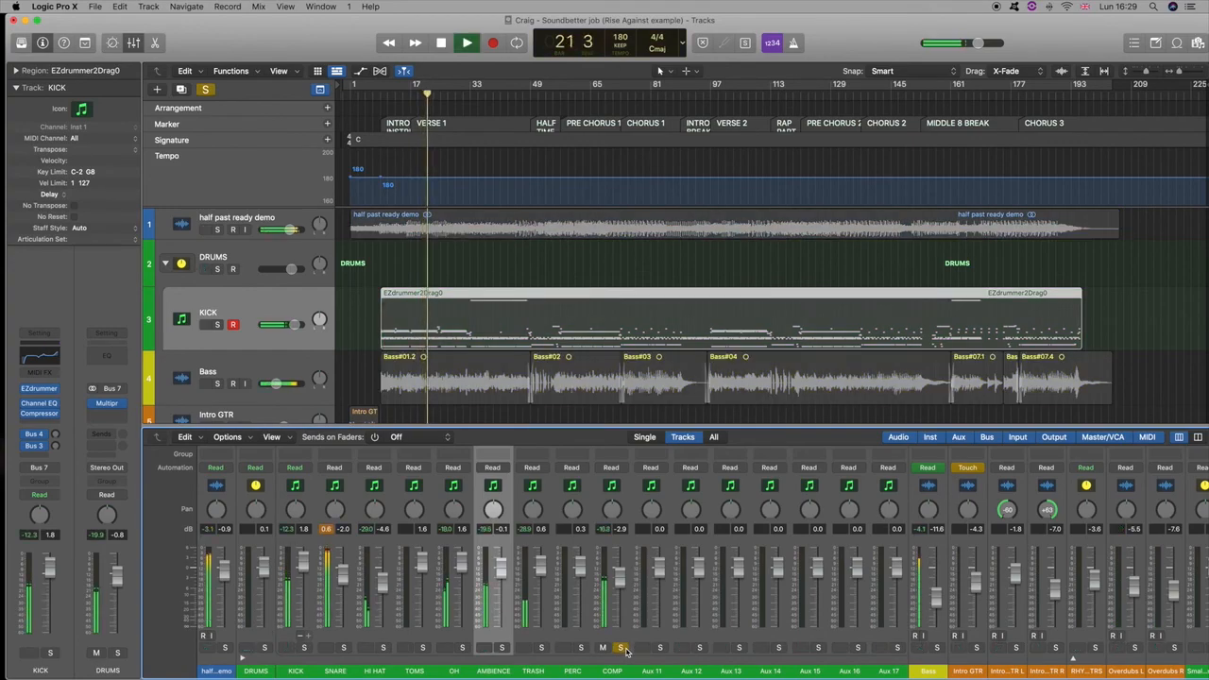
pyautogui.press('space')
pyautogui.click(621, 649)
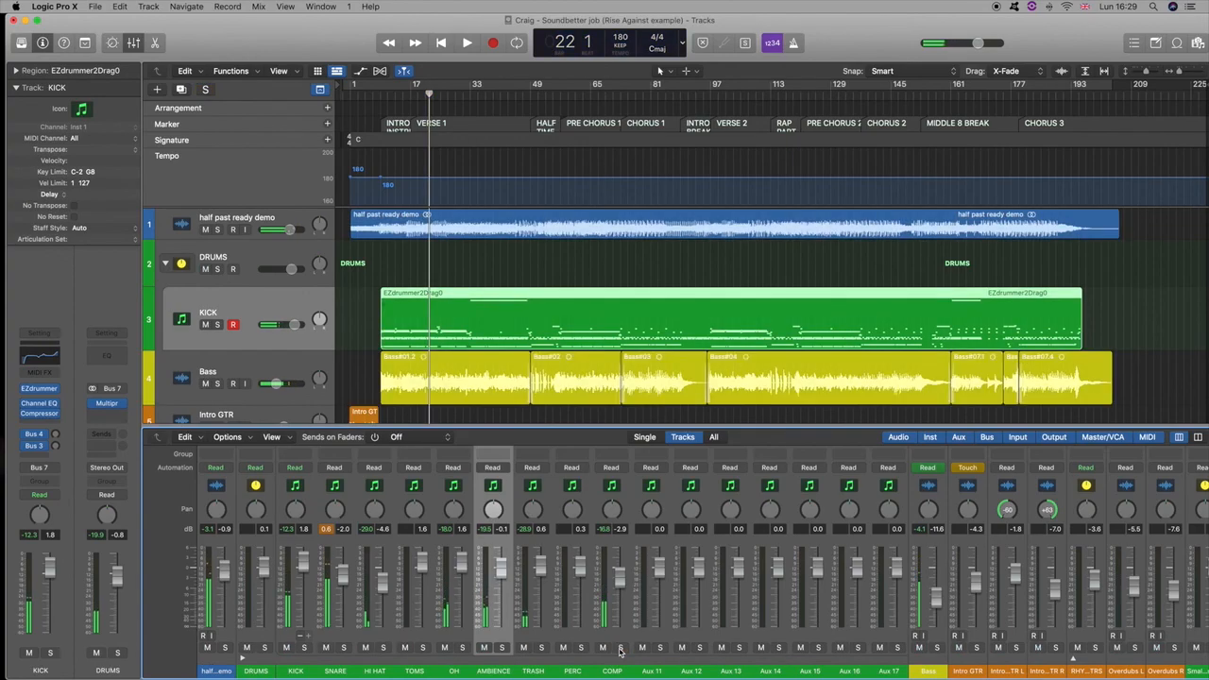